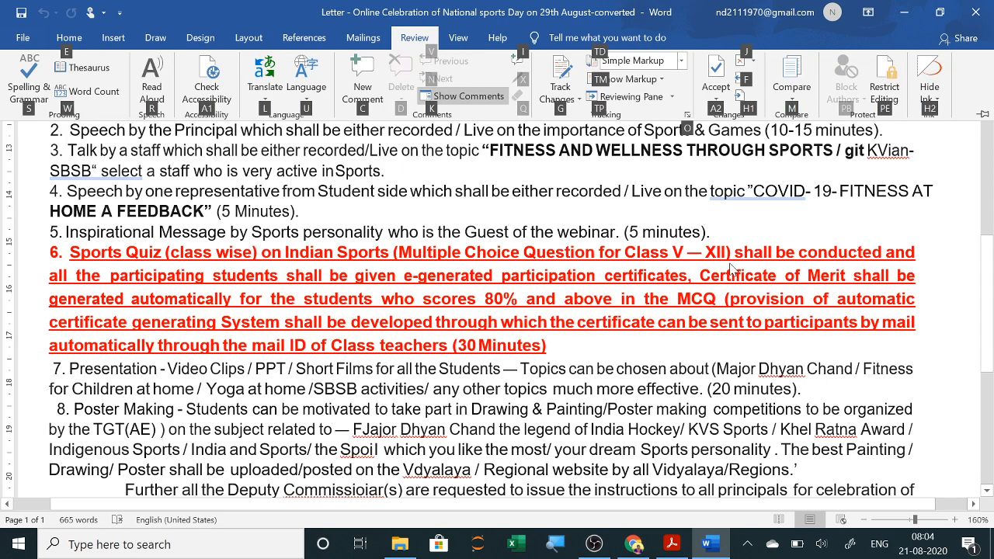
# Step: Switch to Chrome, open the FIT INDIA QUIZ form from Google Drive and review its questions
pyautogui.moveTo(635, 548)
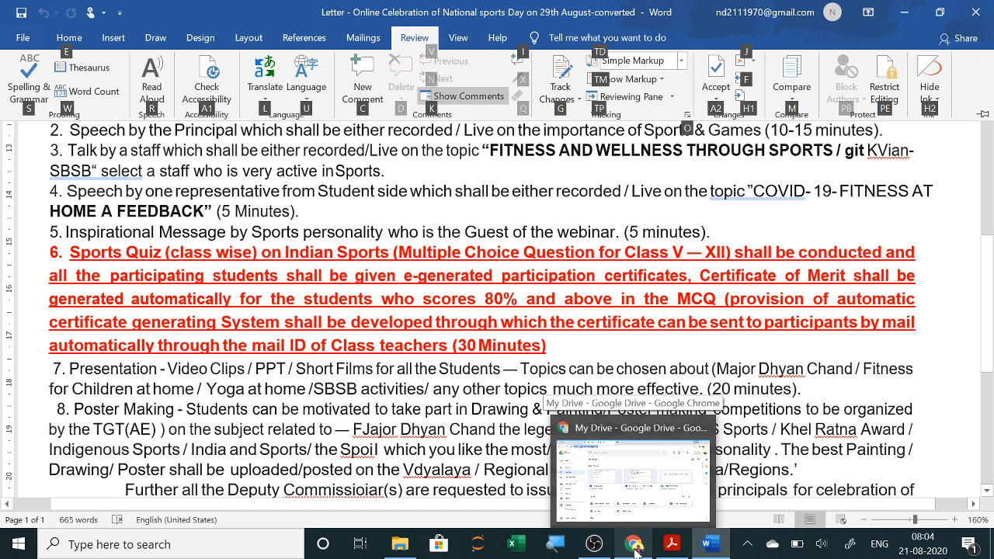
pyautogui.click(636, 548)
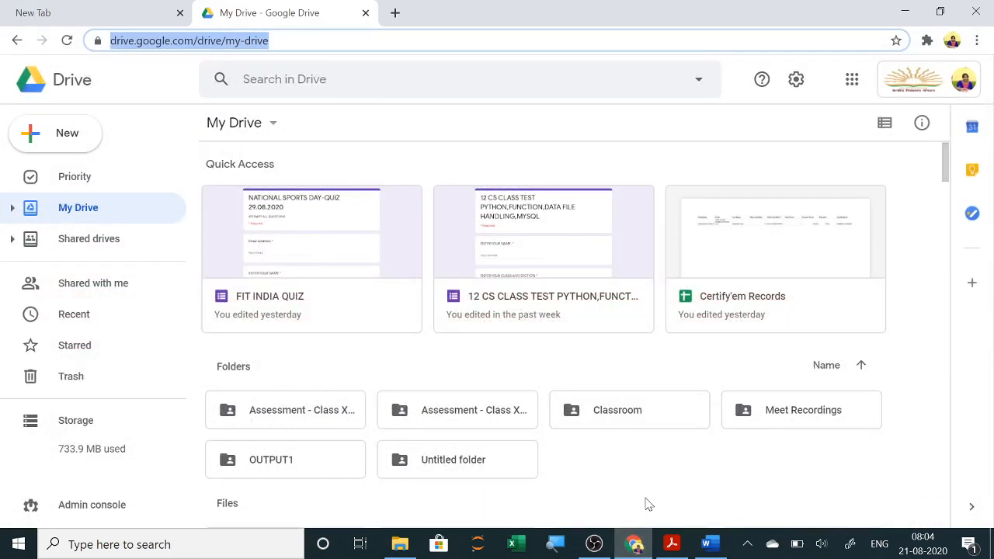
pyautogui.doubleClick(279, 247)
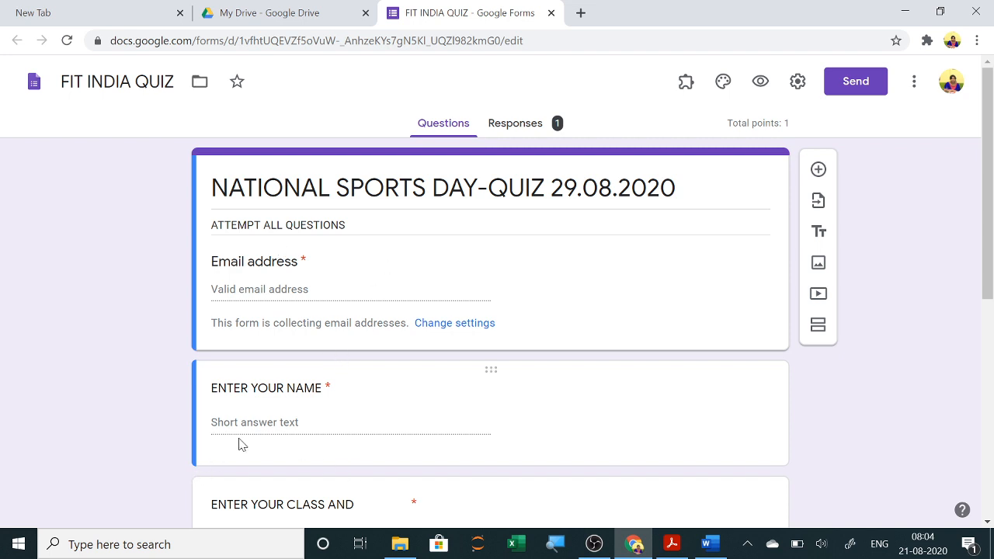
pyautogui.scroll(-1, 349, 441)
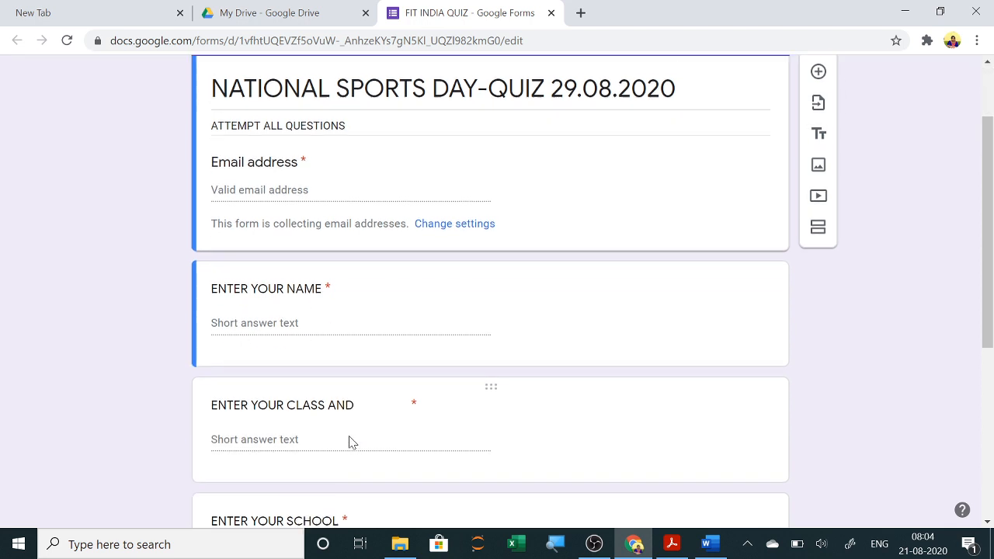
pyautogui.scroll(-1, 350, 442)
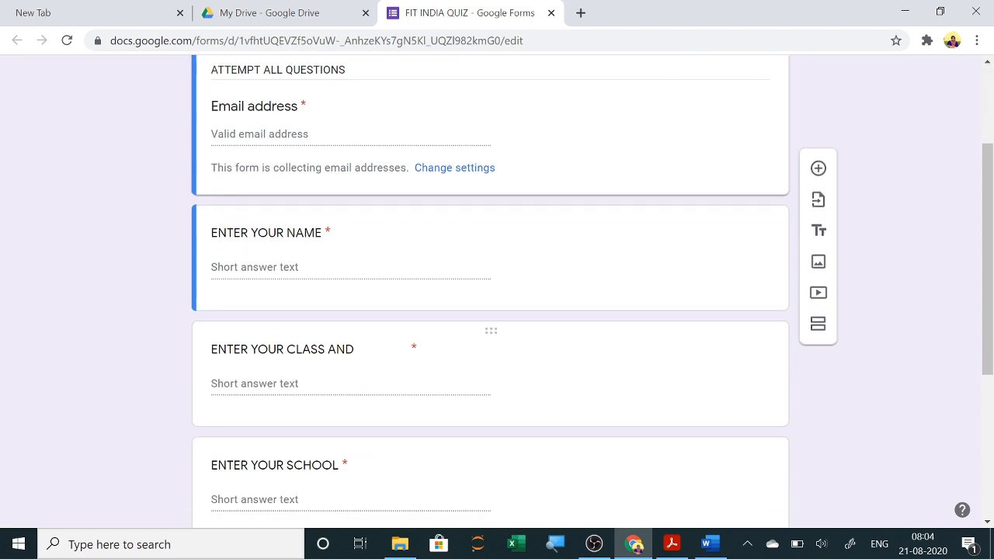
pyautogui.scroll(-2, 421, 413)
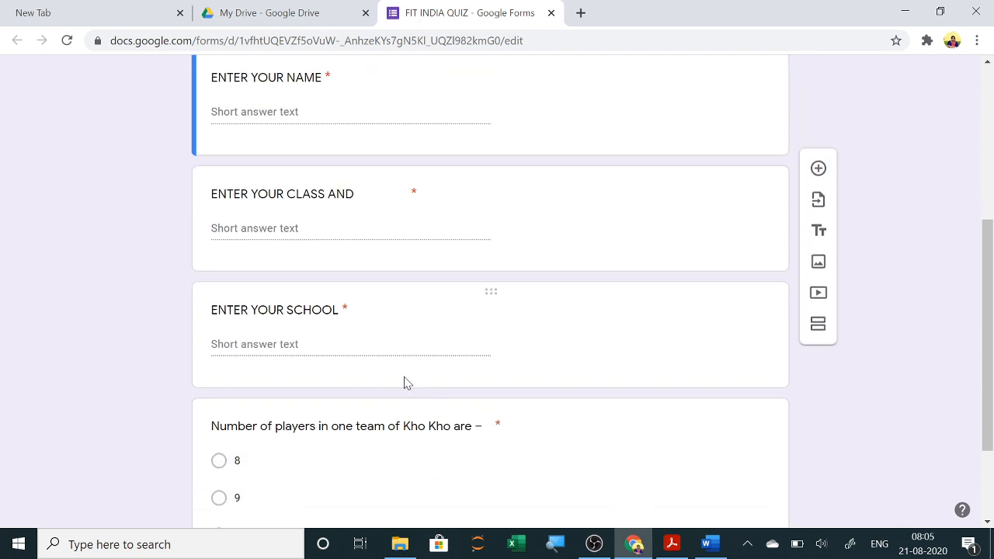
pyautogui.scroll(-2, 417, 494)
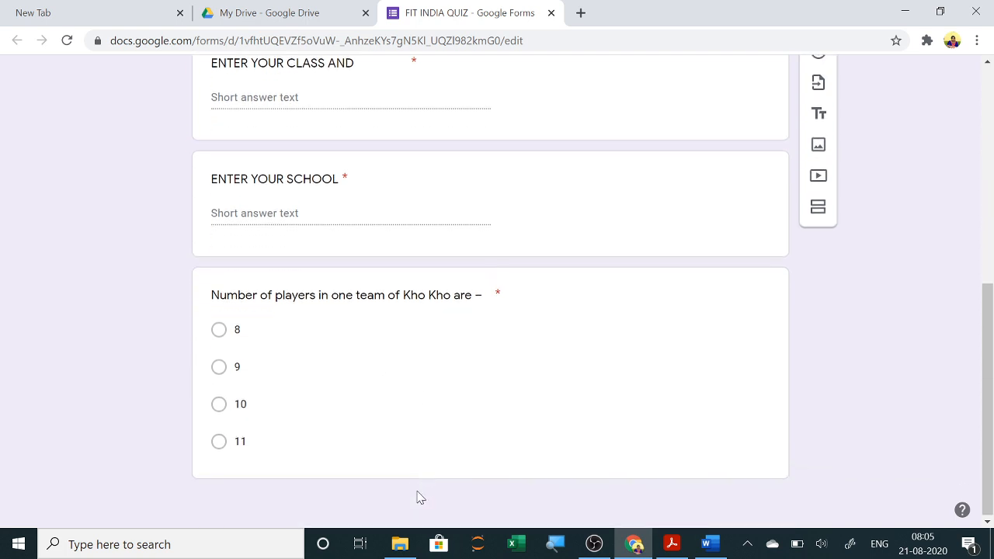
pyautogui.scroll(6, 456, 431)
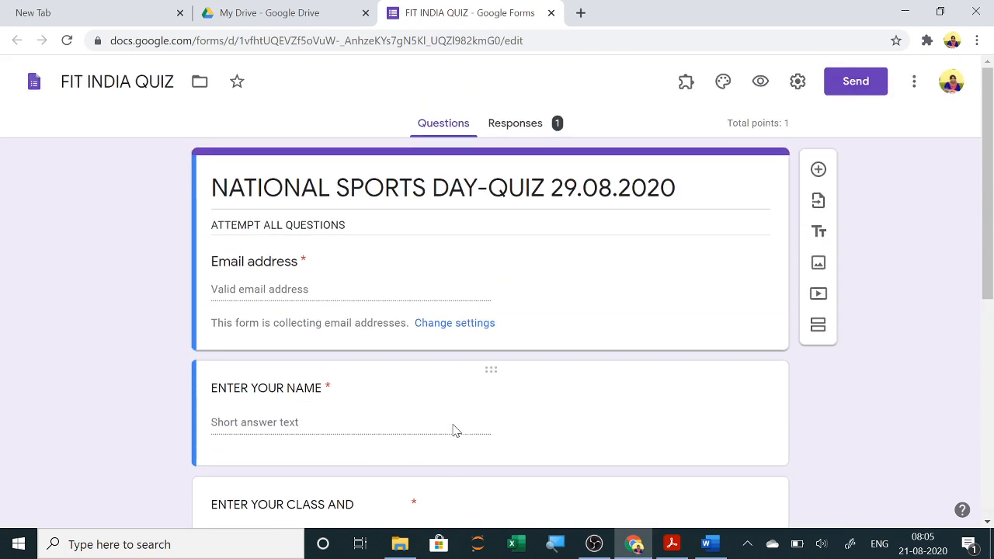
# Step: Check the quiz requirements in the Word letter, return to the form in Chrome and examine its Certify'em certification controls
pyautogui.click(713, 545)
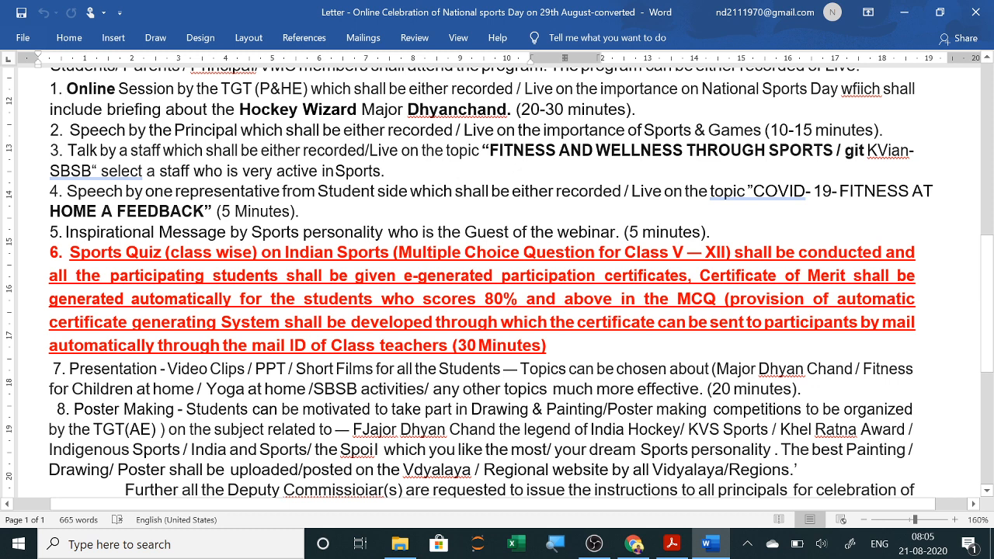
pyautogui.click(634, 545)
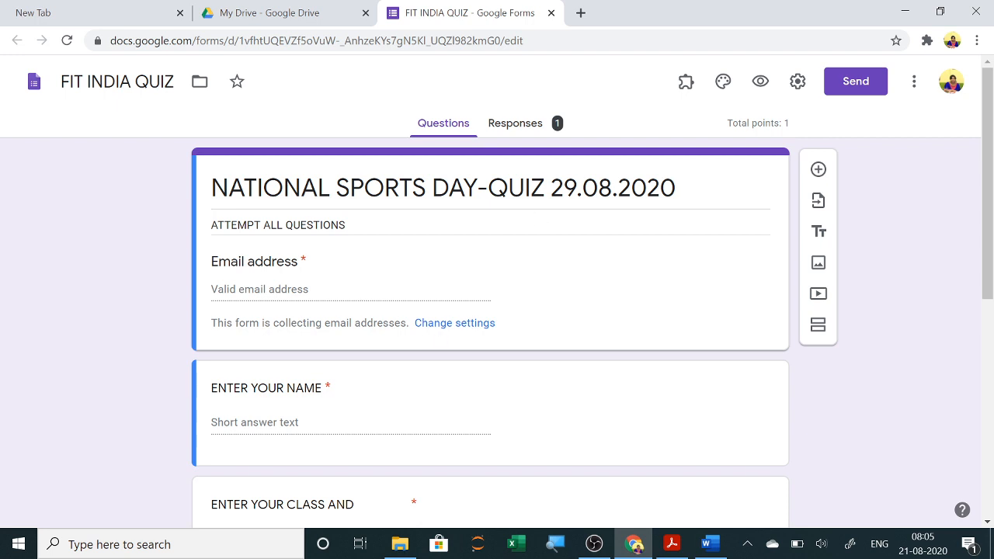
pyautogui.click(687, 87)
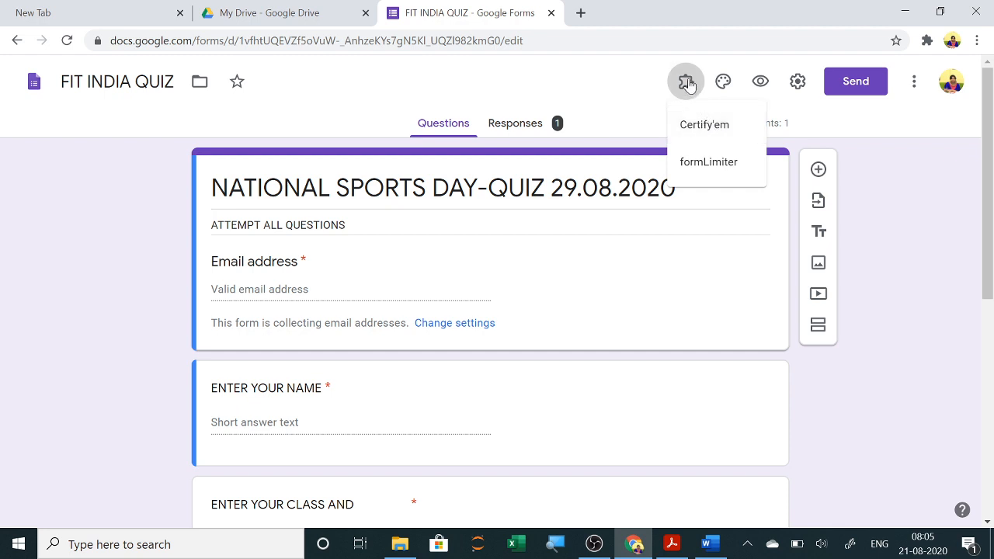
pyautogui.click(698, 134)
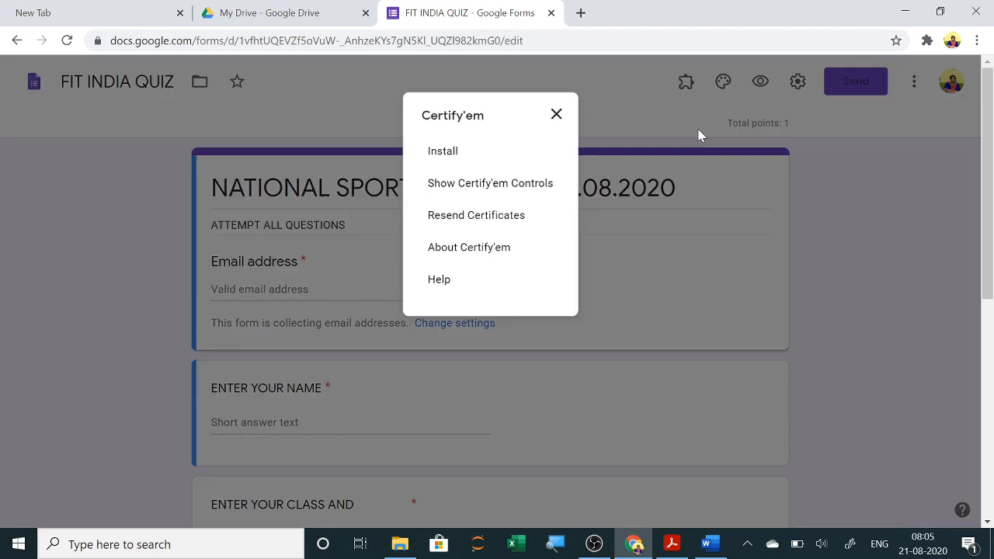
pyautogui.click(513, 185)
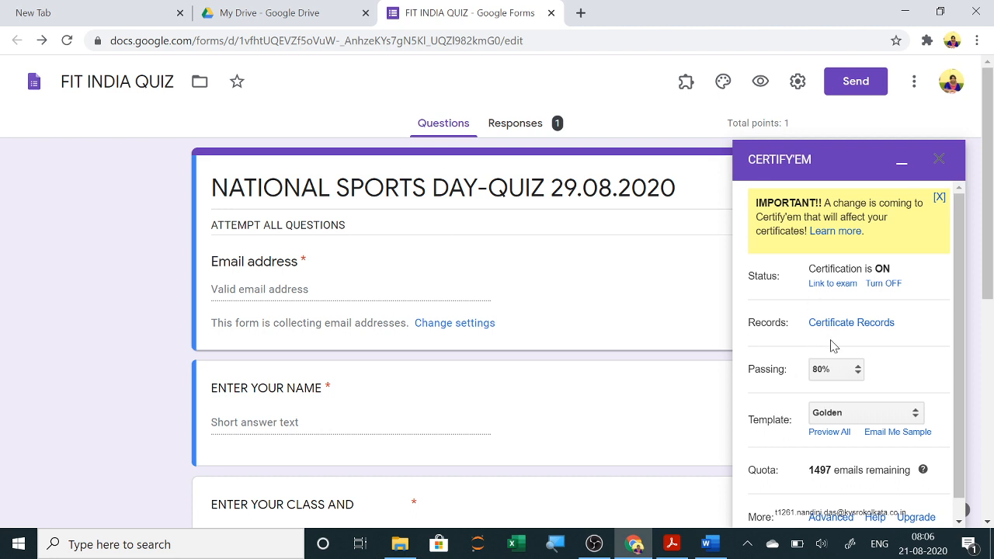
pyautogui.scroll(-1, 832, 346)
pyautogui.scroll(-2, 832, 345)
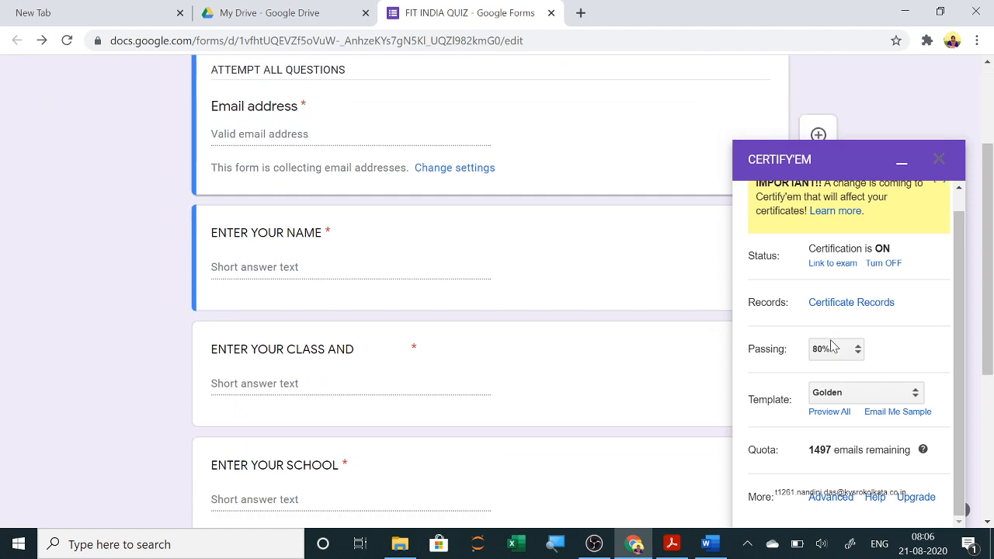
pyautogui.scroll(1, 831, 347)
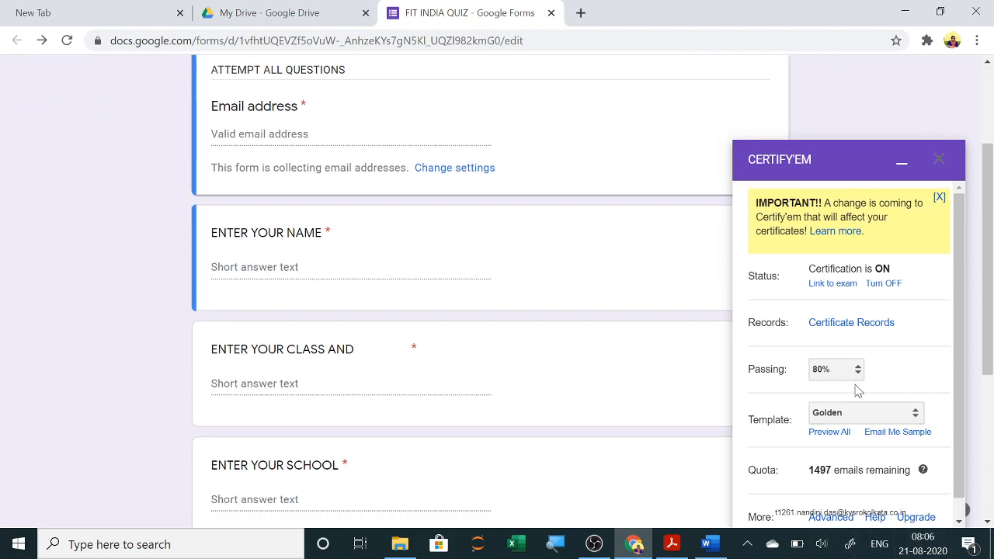
pyautogui.scroll(2, 351, 333)
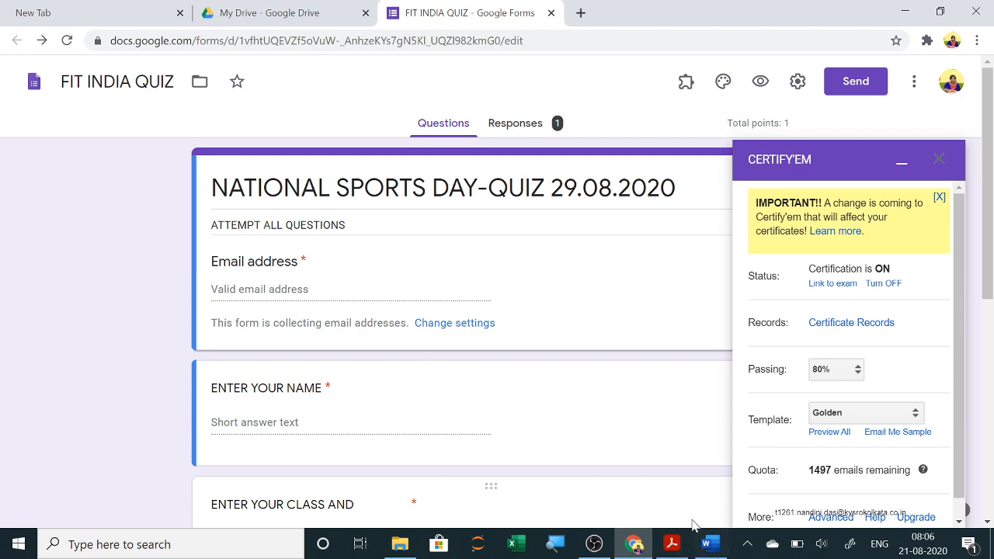
# Step: Compare the Word letter's certificate requirements with the sample quiz certificate in Acrobat Reader and return to Chrome
pyautogui.click(707, 544)
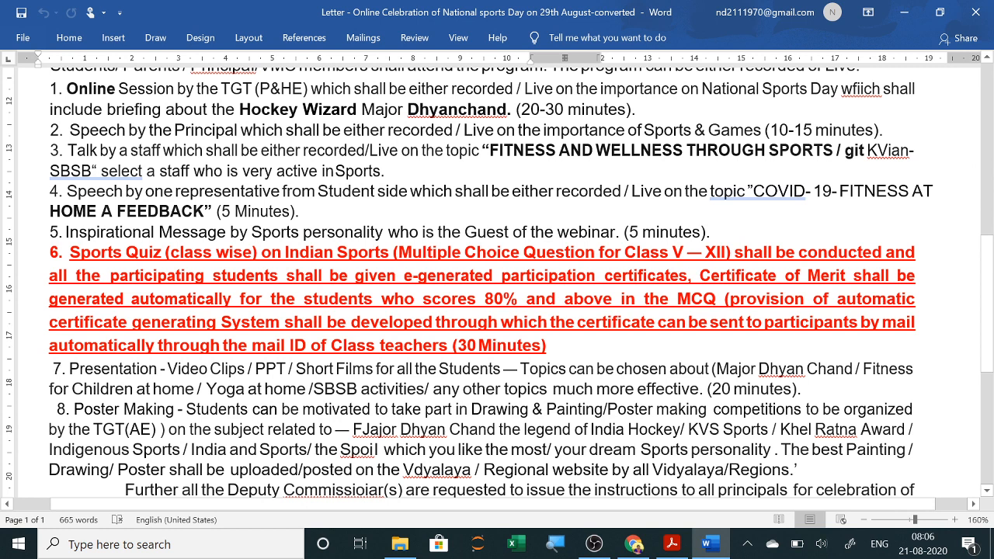
pyautogui.moveTo(632, 546)
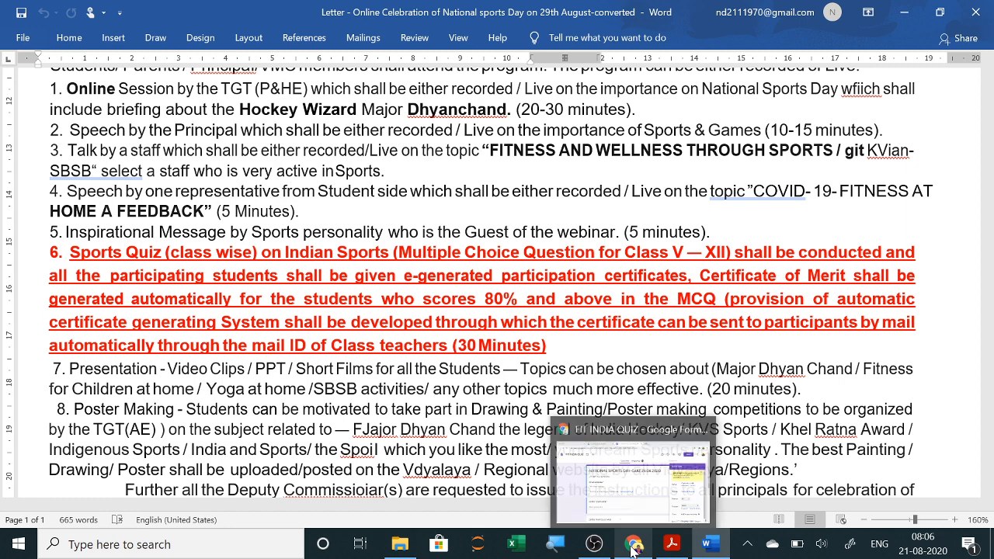
pyautogui.click(673, 544)
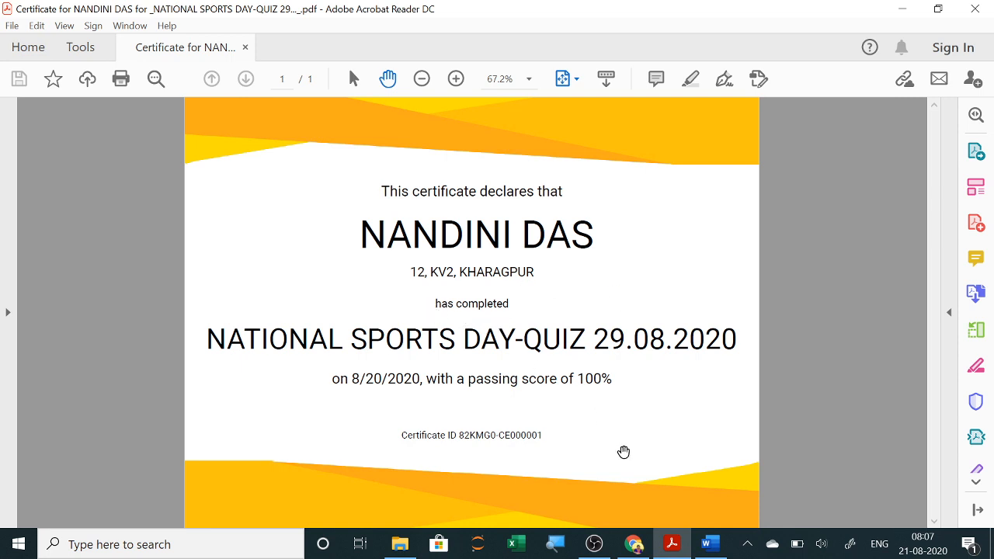
pyautogui.click(634, 544)
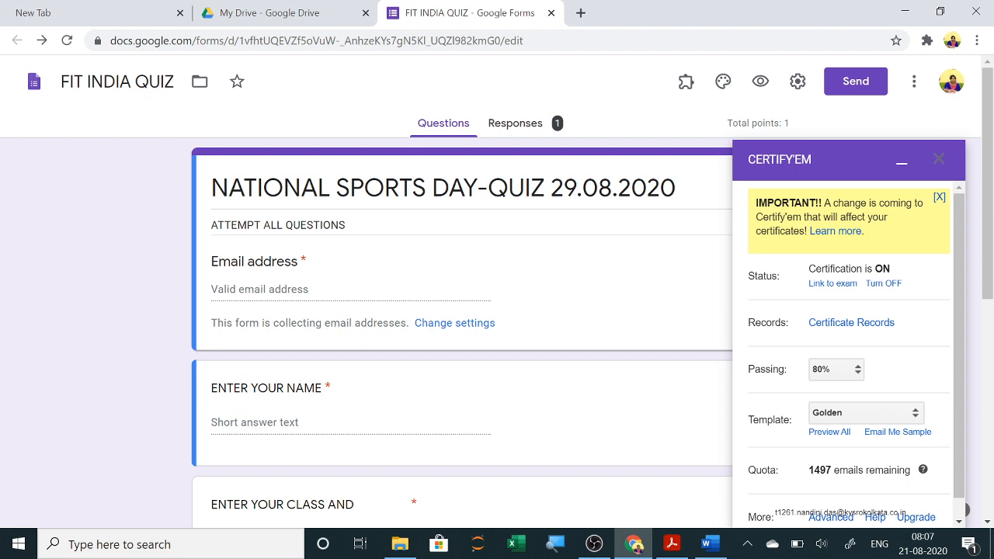
pyautogui.click(672, 544)
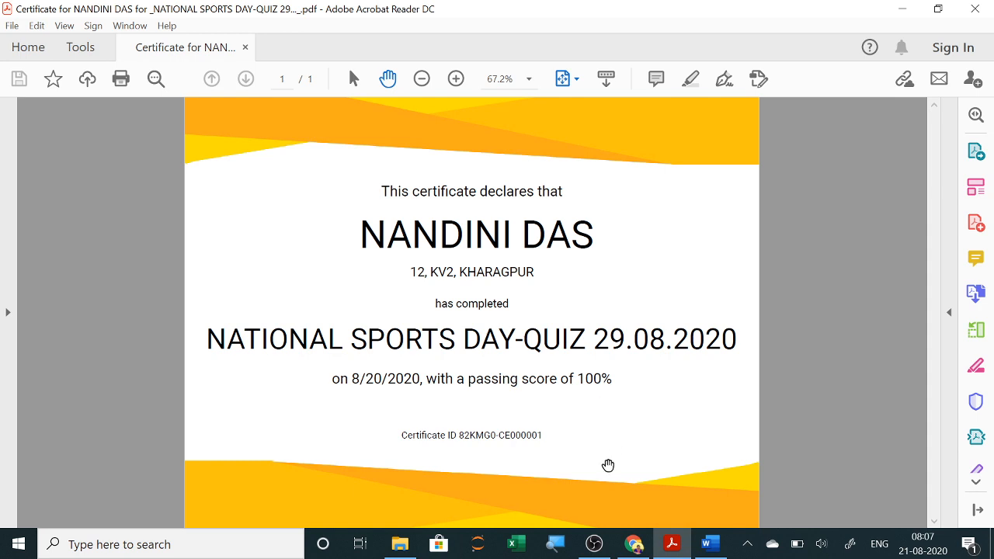
pyautogui.click(635, 546)
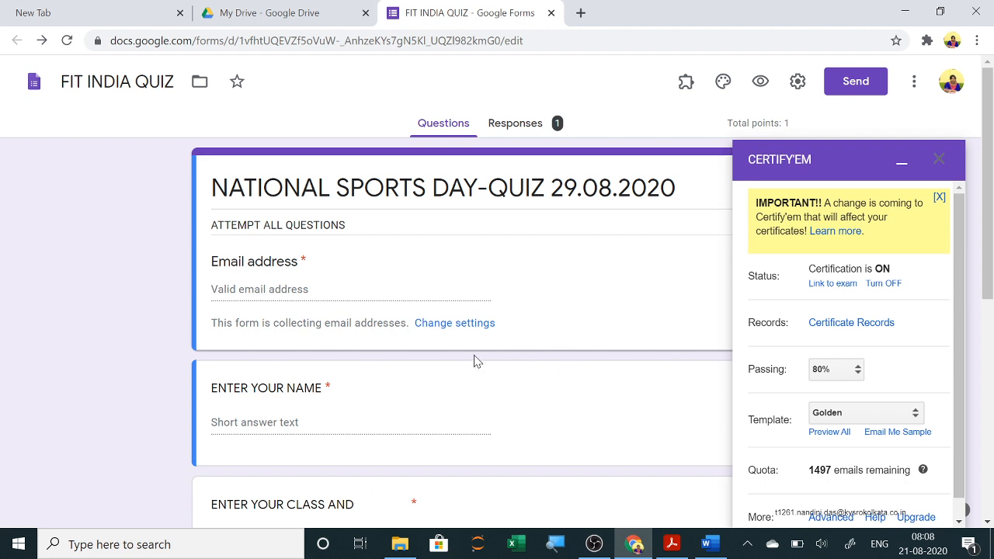
# Step: Create a new blank Google Form from My Drive in Google Drive
pyautogui.click(297, 11)
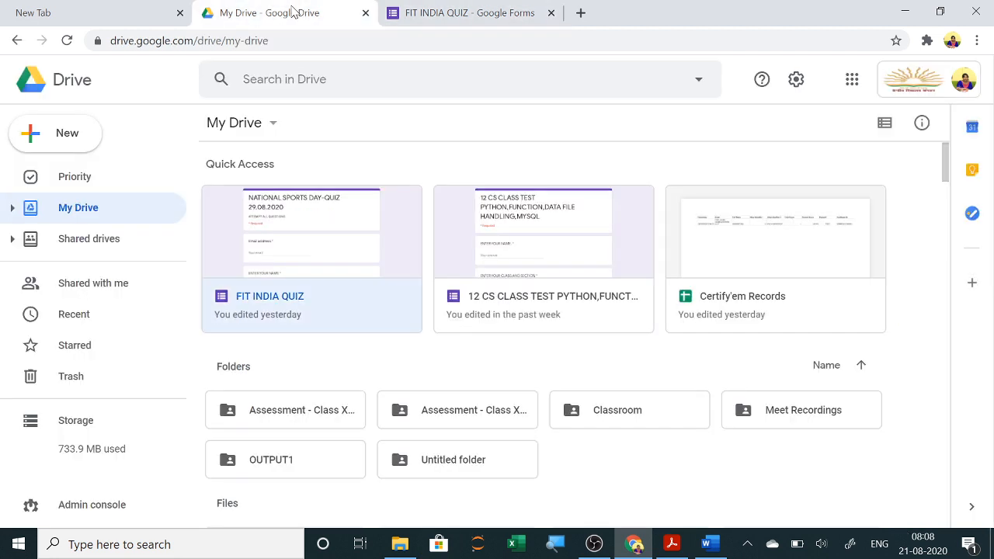
pyautogui.click(273, 127)
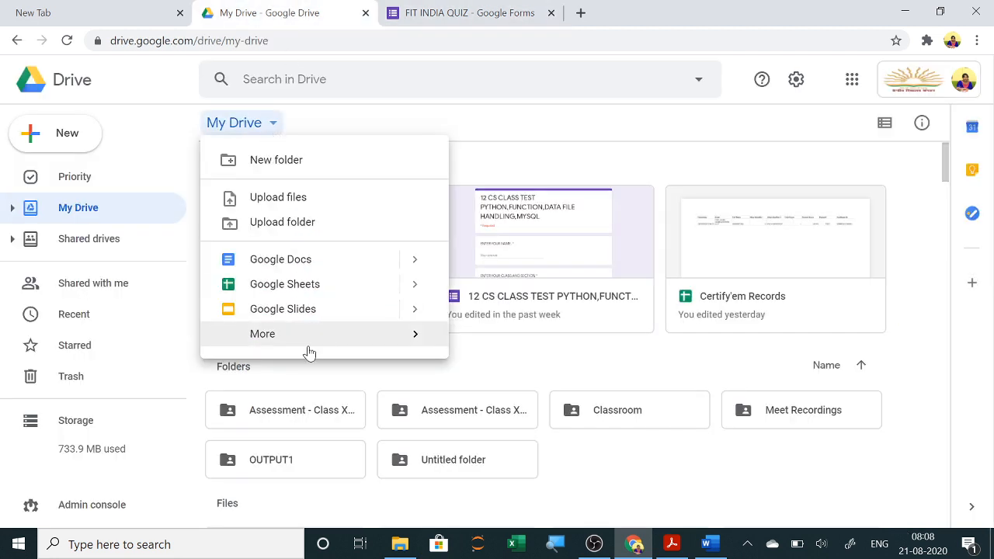
pyautogui.moveTo(311, 340)
pyautogui.click(518, 351)
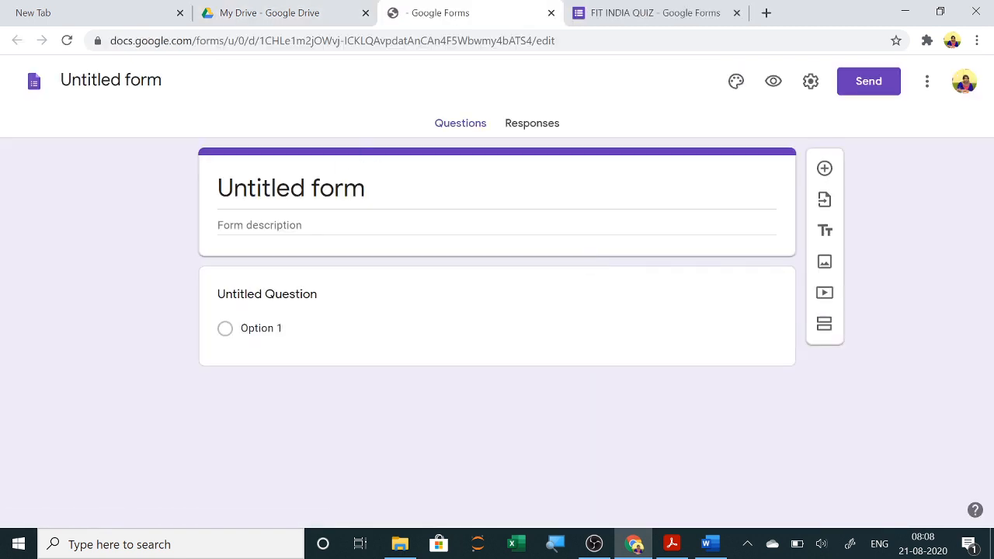
# Step: Title the new form "NATIONAL SPORT DAY QUIZ"
pyautogui.click(311, 189)
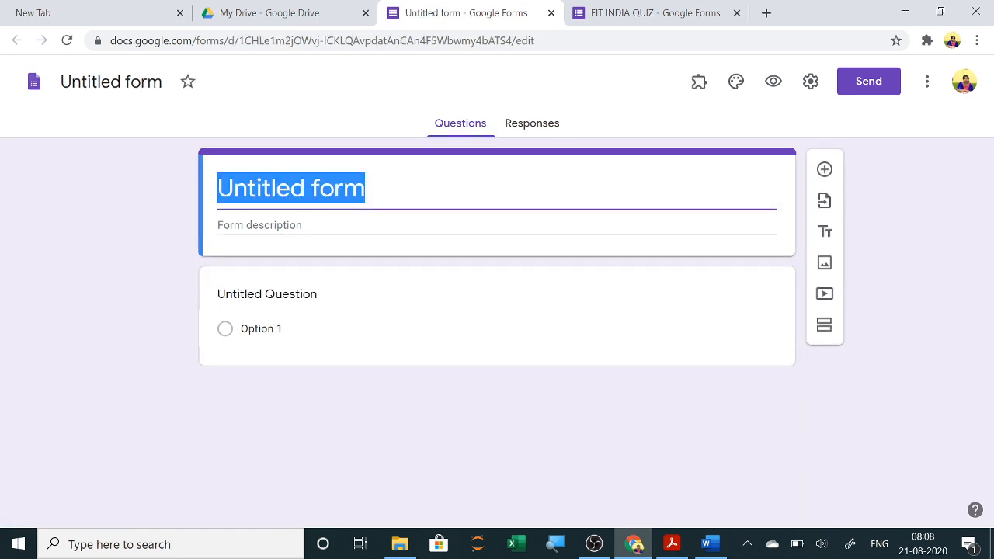
pyautogui.write('NATIO')
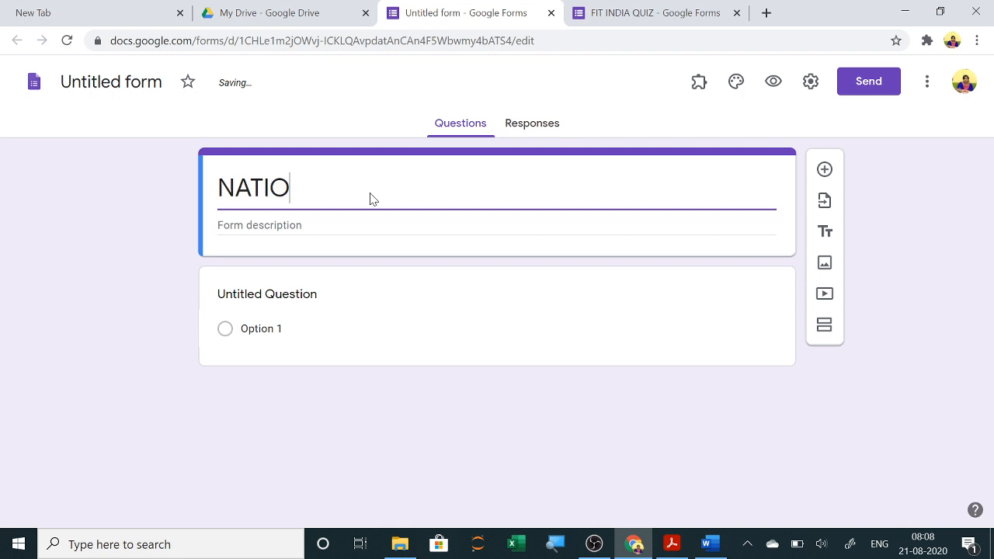
pyautogui.write('NAL ')
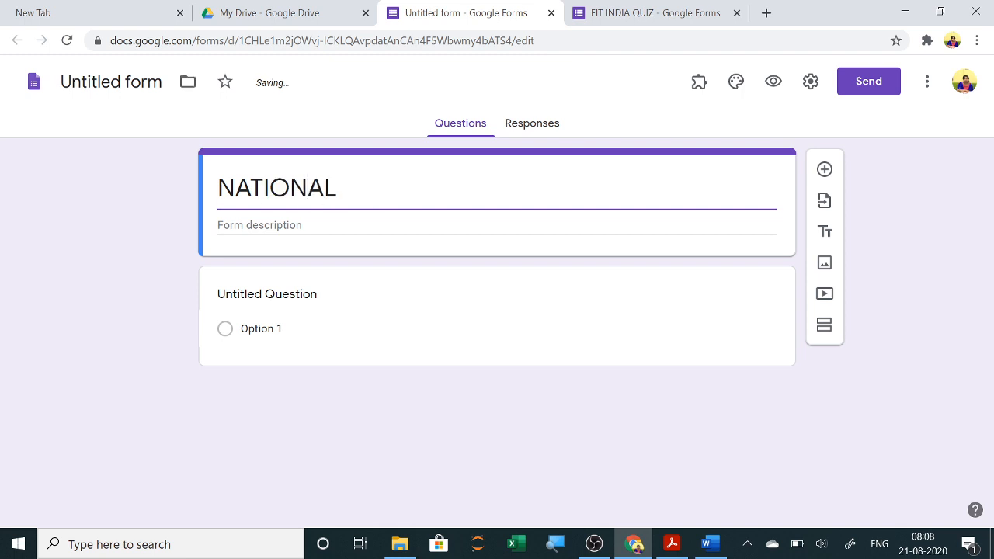
pyautogui.write('SPORT DA')
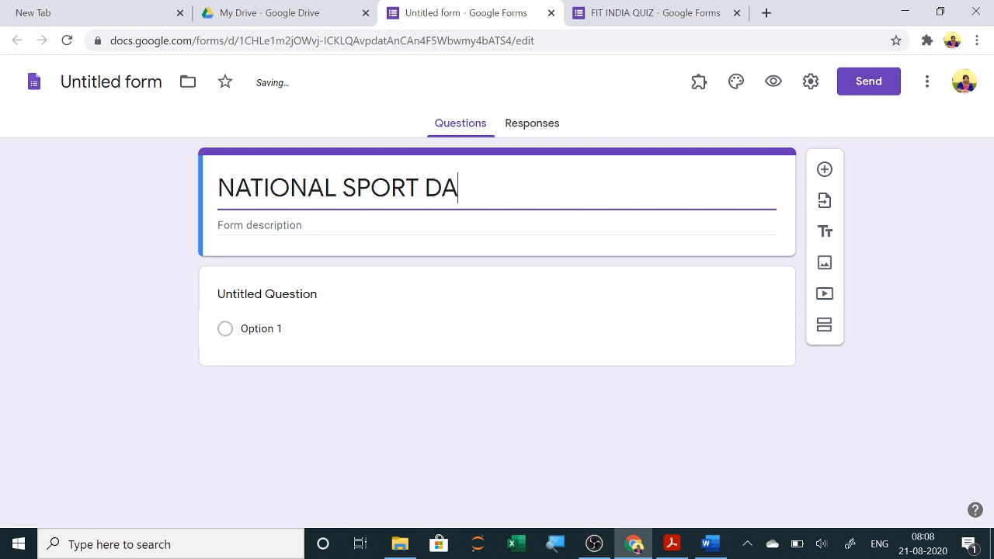
pyautogui.write('Y QUIZ')
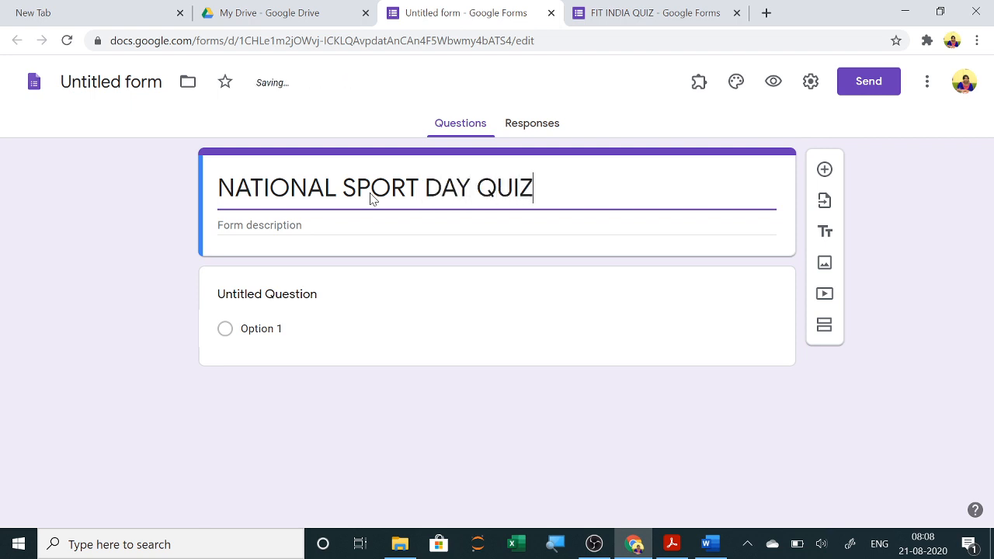
# Step: Enter "ATTEPMT ALL QUESTIONS" as the form description
pyautogui.click(268, 230)
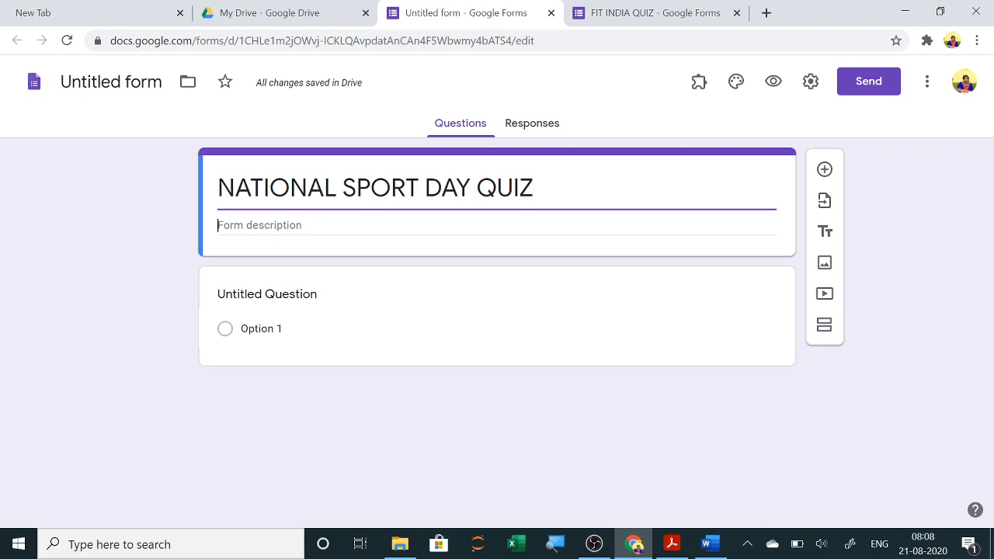
pyautogui.write('ATTEPT')
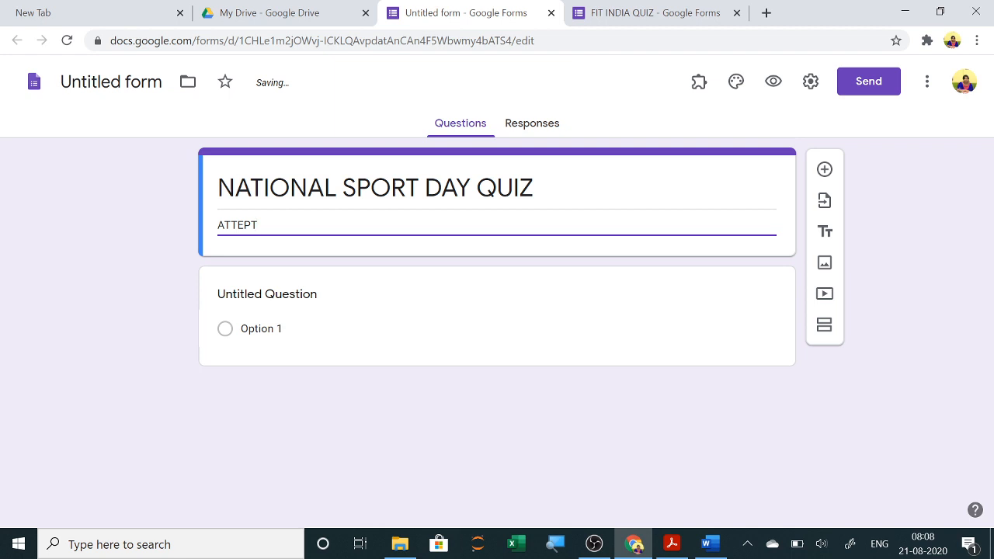
pyautogui.write('PMT')
pyautogui.press('BackSpace')
pyautogui.write('MT ALL QUESTI')
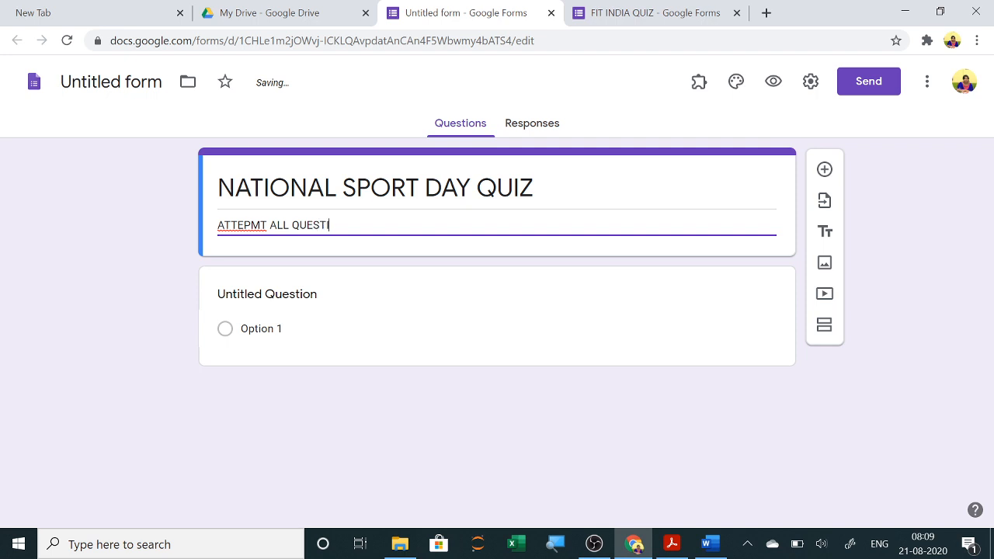
pyautogui.write('ONS')
# Step: Title the first question "ENTER YOUR FULL NAME" as a short-answer question and make it required
pyautogui.click(222, 296)
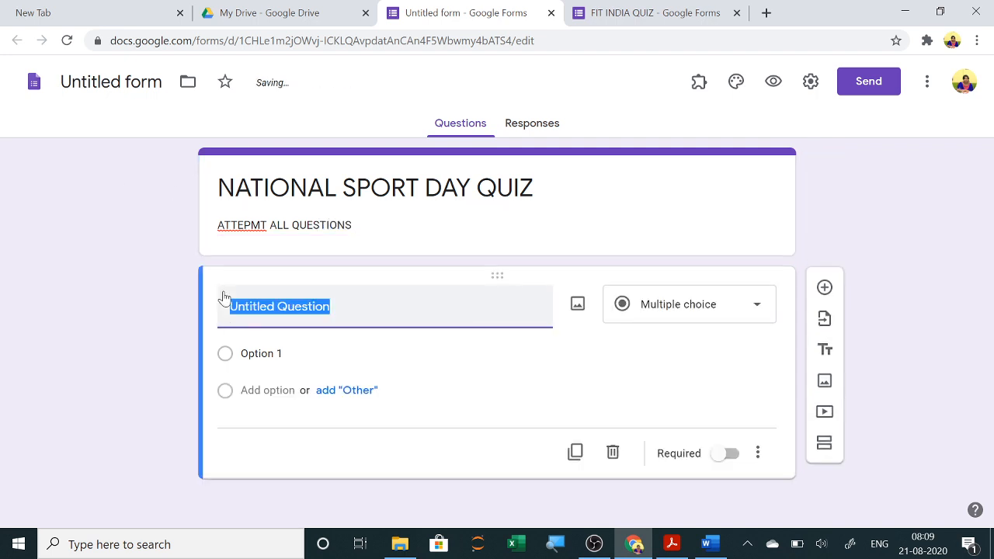
pyautogui.write('ENTER')
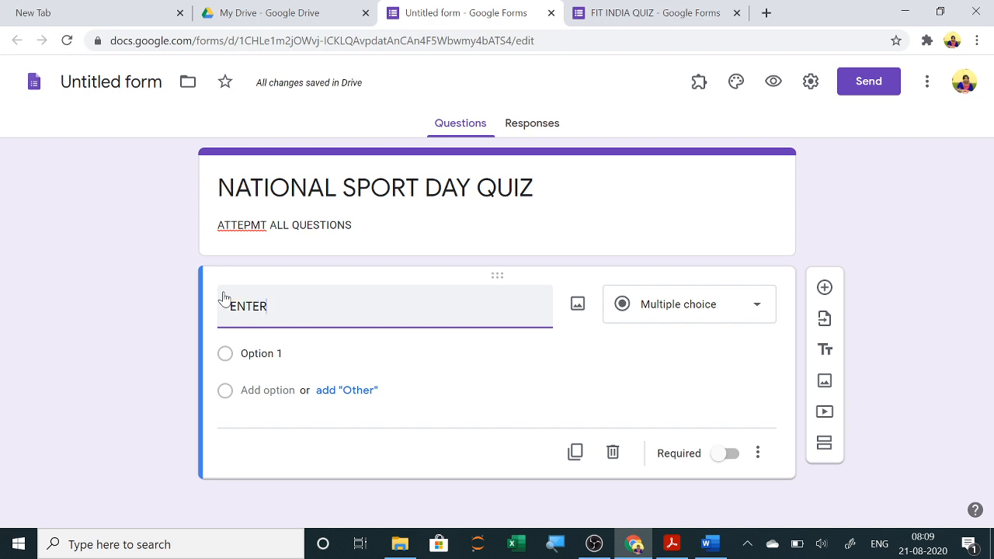
pyautogui.write(' YOUR')
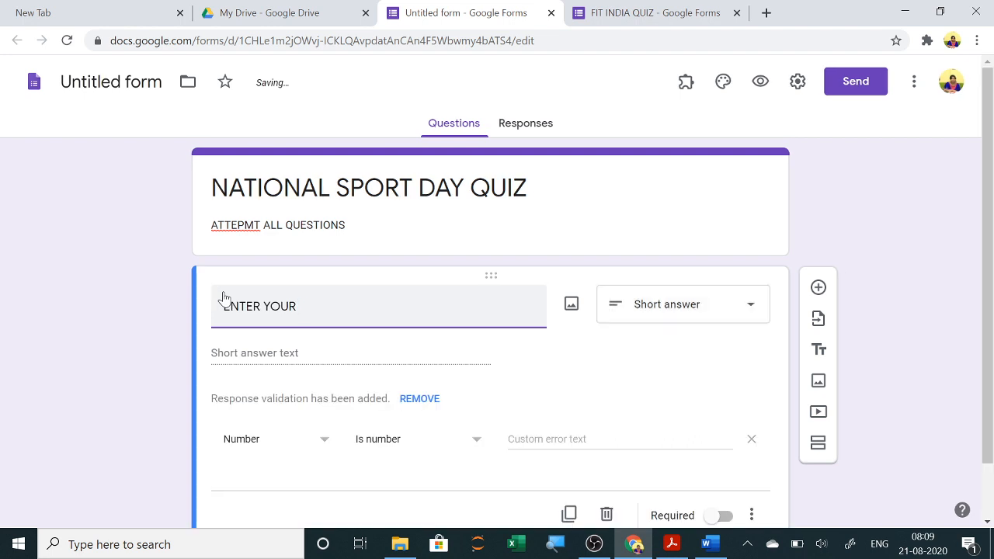
pyautogui.write(' FULL NAME')
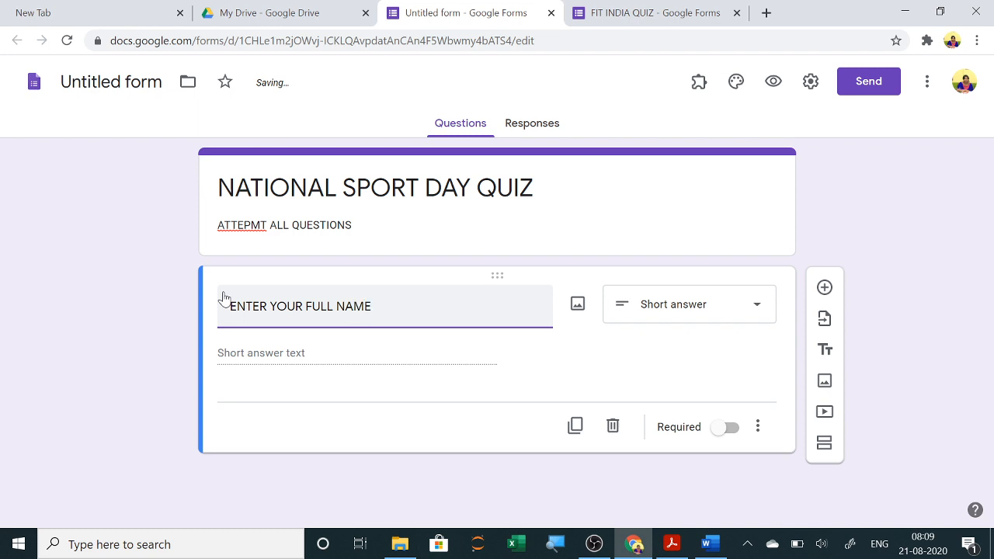
pyautogui.click(719, 433)
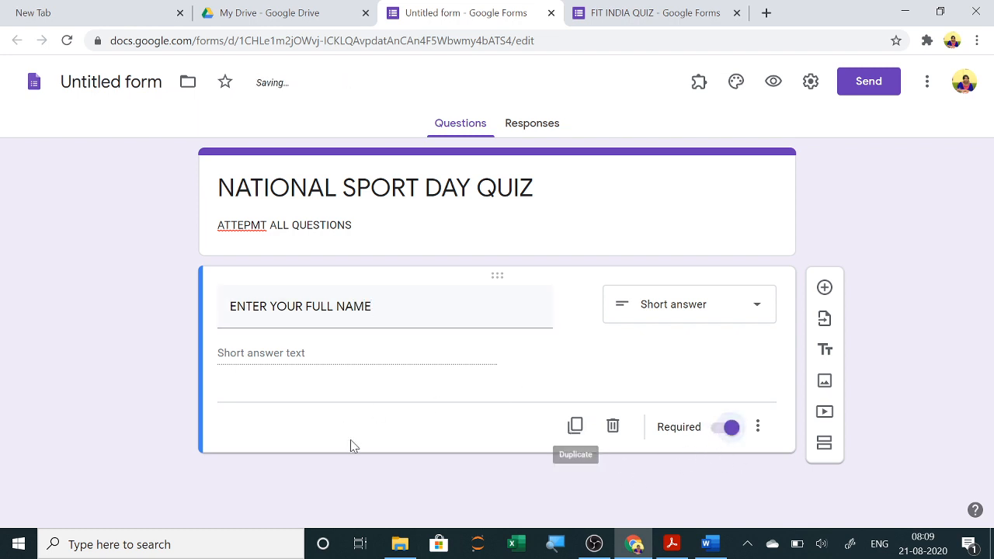
# Step: Duplicate the full name question and retitle the copy "ENTER YOUR CLASS"
pyautogui.click(575, 426)
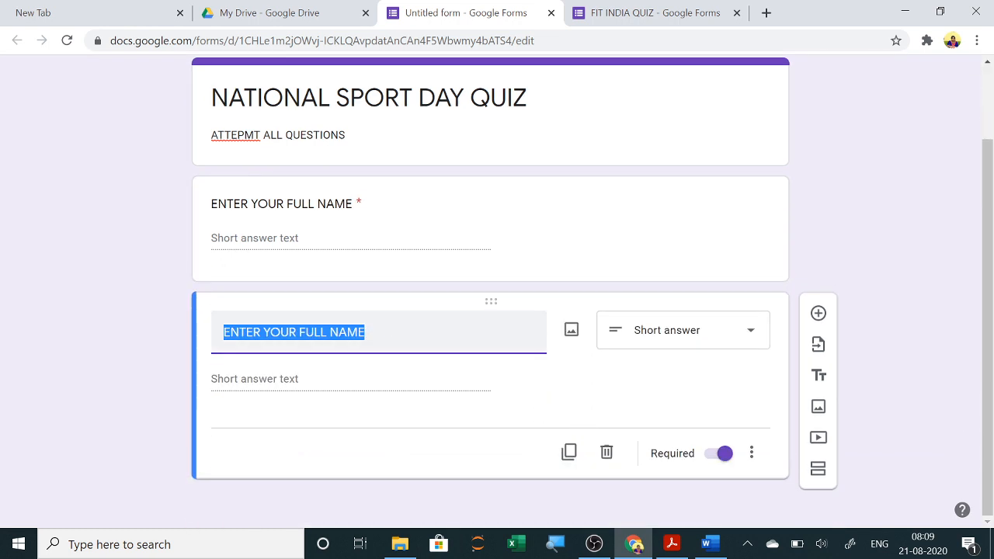
pyautogui.click(365, 332)
pyautogui.press('BackSpace')
pyautogui.press('BackSpace')
pyautogui.press('BackSpace')
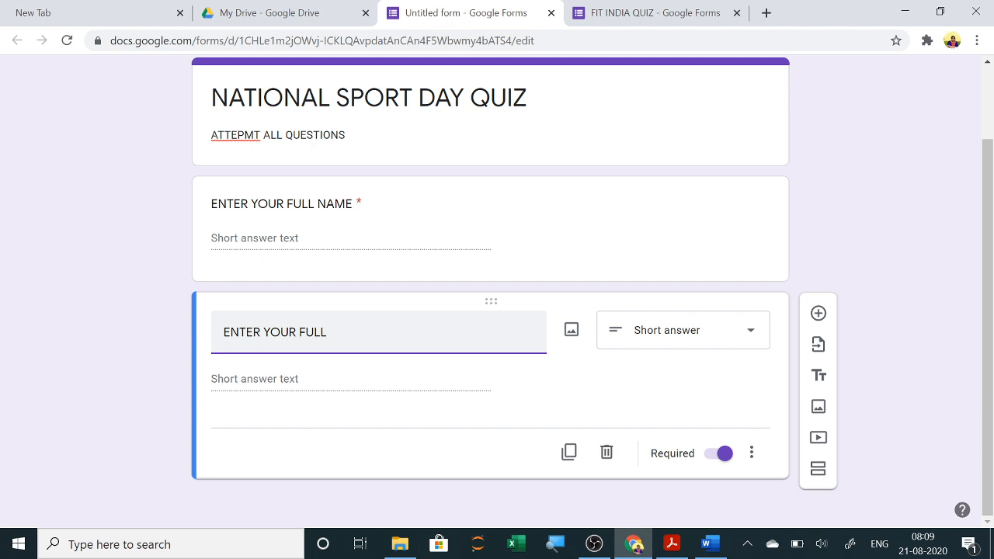
pyautogui.press('BackSpace')
pyautogui.press('BackSpace')
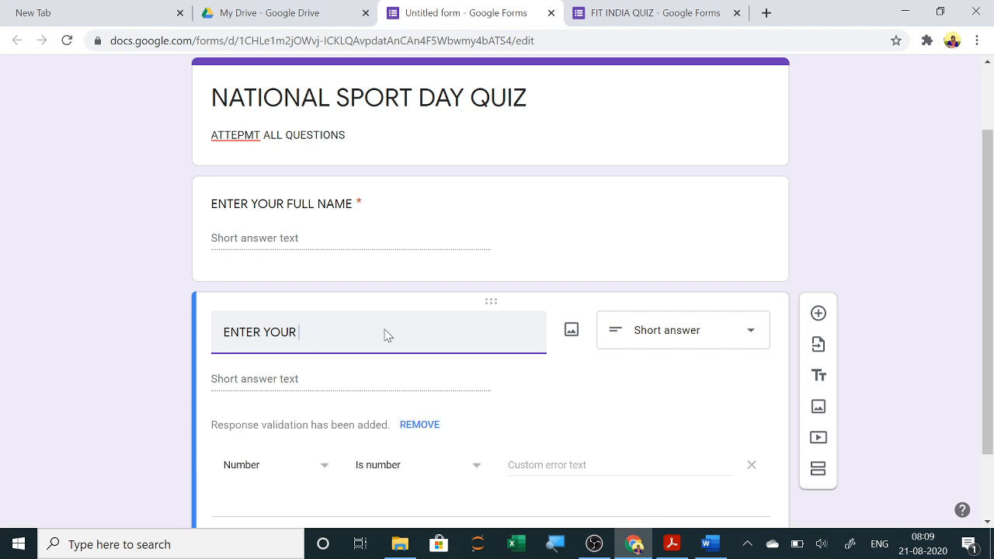
pyautogui.write('LASS')
pyautogui.write('C')
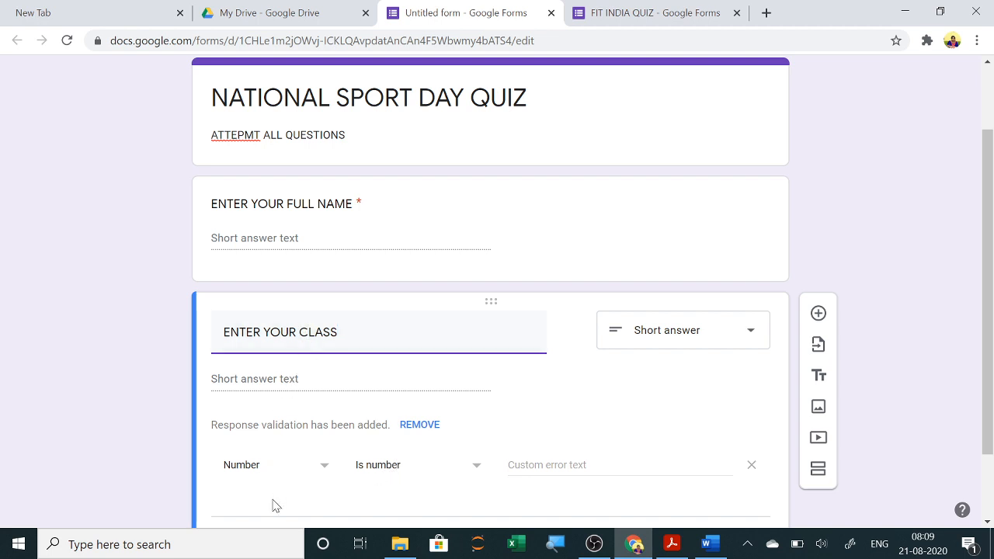
# Step: Set the response validation type of the "ENTER YOUR CLASS" question to Text
pyautogui.click(324, 471)
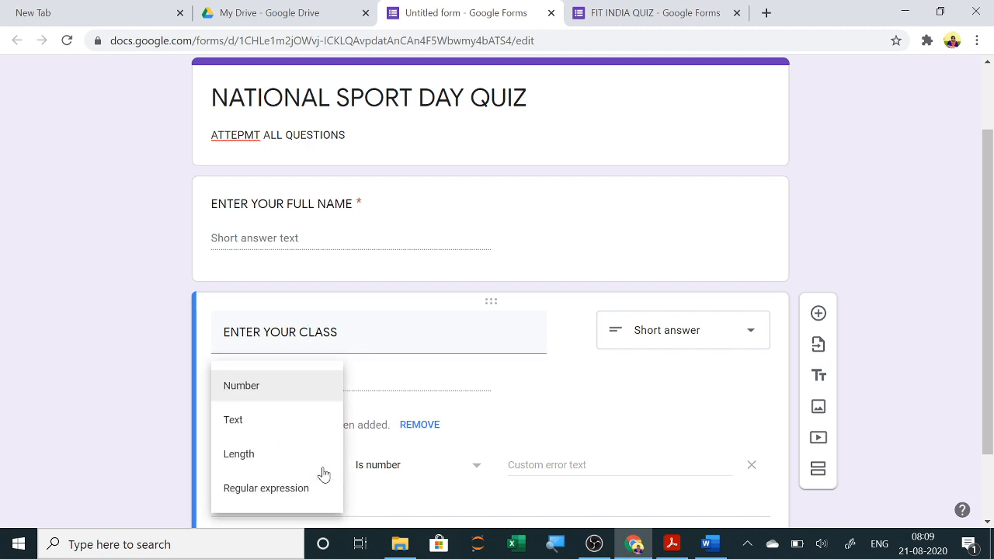
pyautogui.click(236, 419)
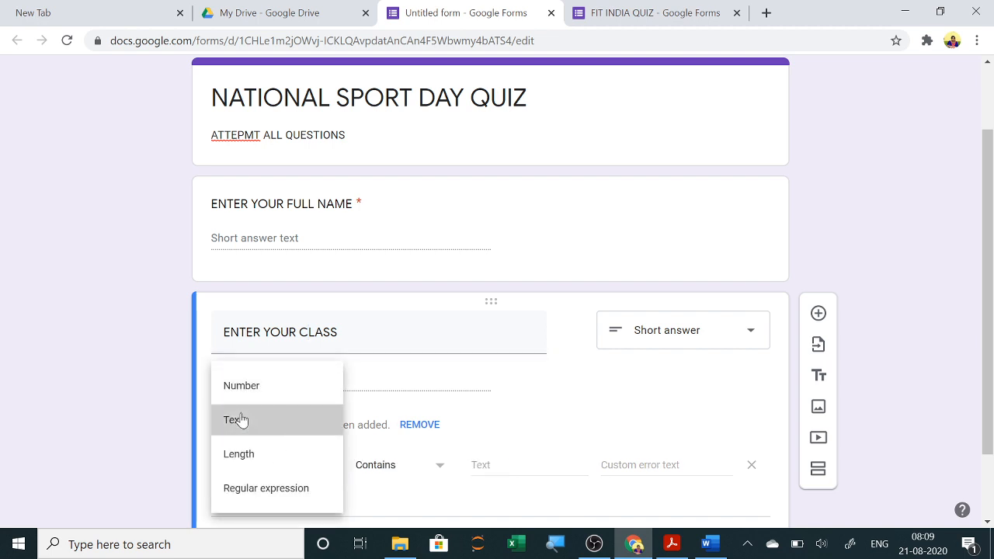
pyautogui.click(292, 230)
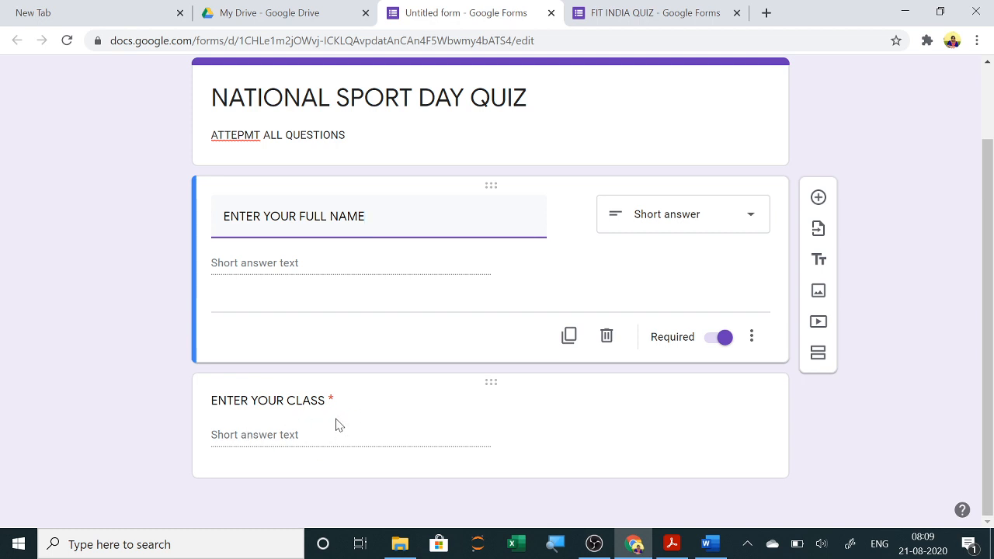
# Step: Duplicate the "ENTER YOUR CLASS" question and retitle the copy "ENTER YOUR SCHOOL NAME"
pyautogui.click(427, 401)
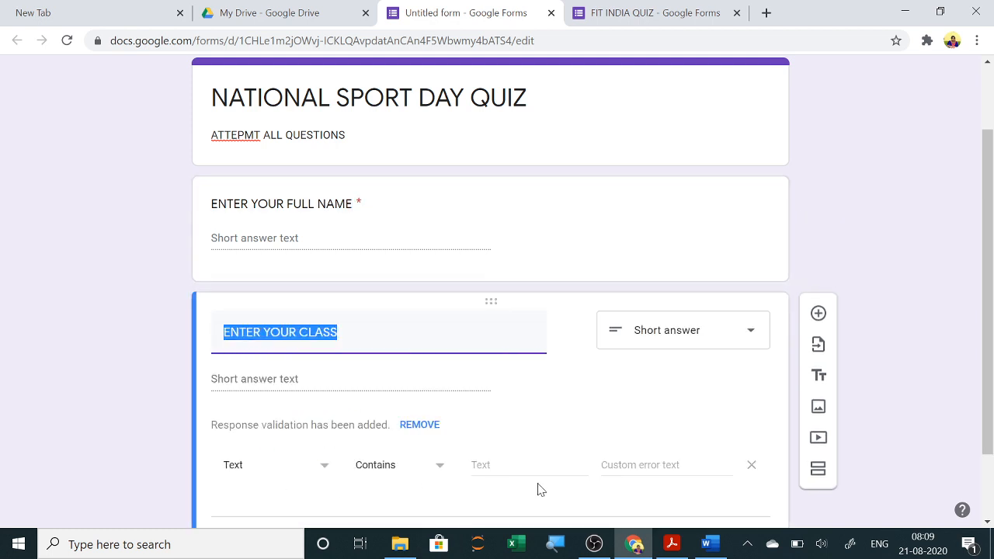
pyautogui.click(571, 456)
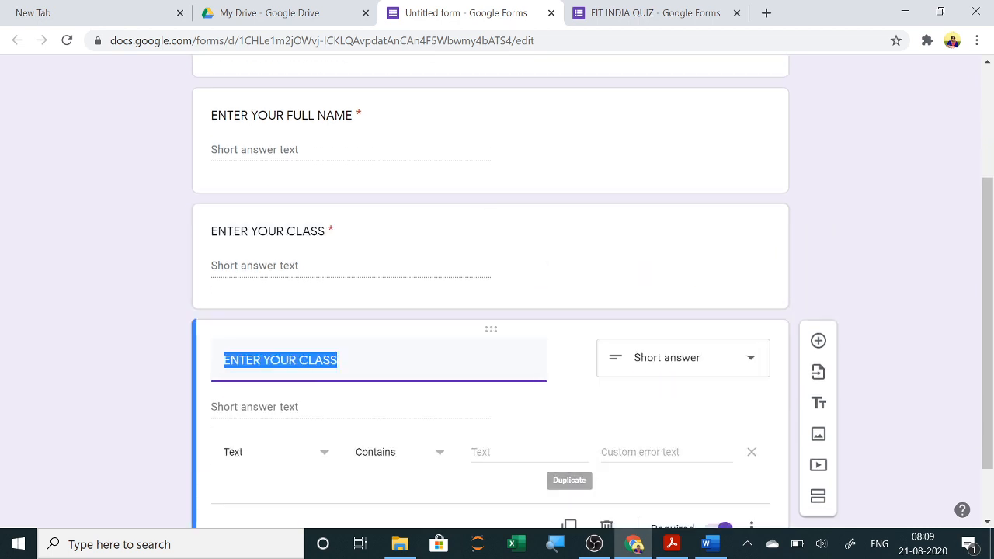
pyautogui.scroll(-1, 495, 481)
pyautogui.click(365, 286)
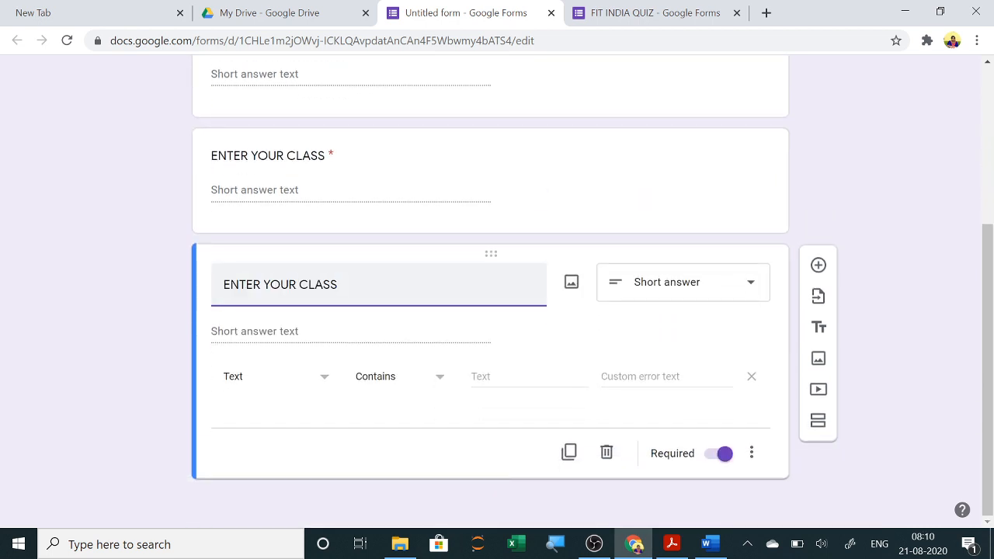
pyautogui.press('BackSpace')
pyautogui.press('BackSpace')
pyautogui.press('BackSpace')
pyautogui.press('BackSpace')
pyautogui.press('BackSpace')
pyautogui.write('SCHOOL NAME')
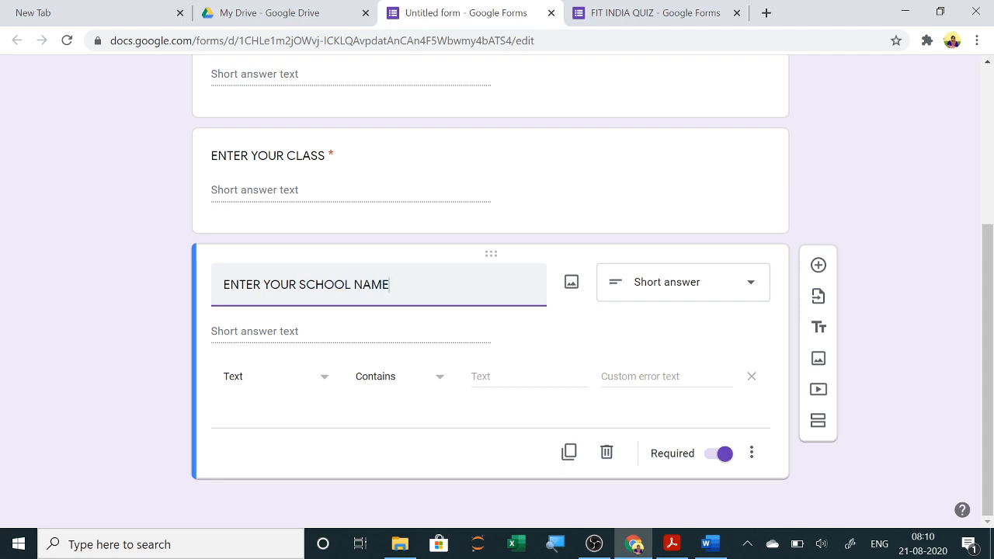
# Step: Duplicate the school name question and turn the copy into a multiple-choice question titled "WHEN IS OUR NATIONAL SPORTS DAY CELEBRATED"
pyautogui.click(569, 452)
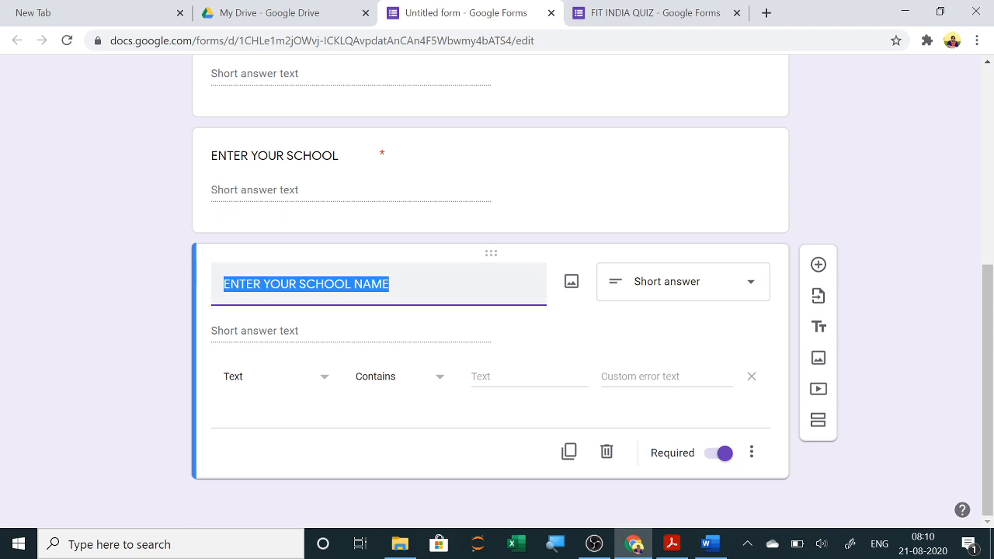
pyautogui.write('WHEN')
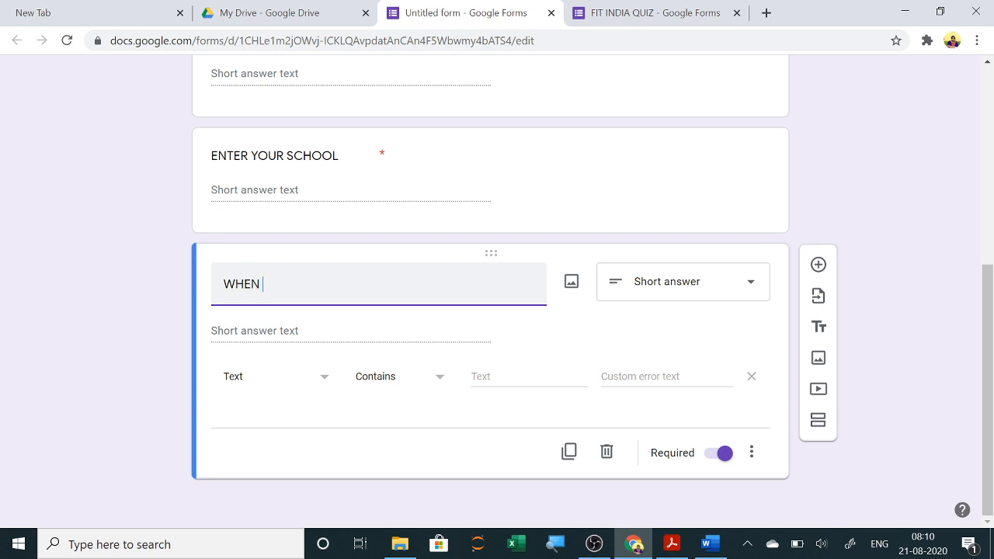
pyautogui.write(' IS OUR NATIONAL ')
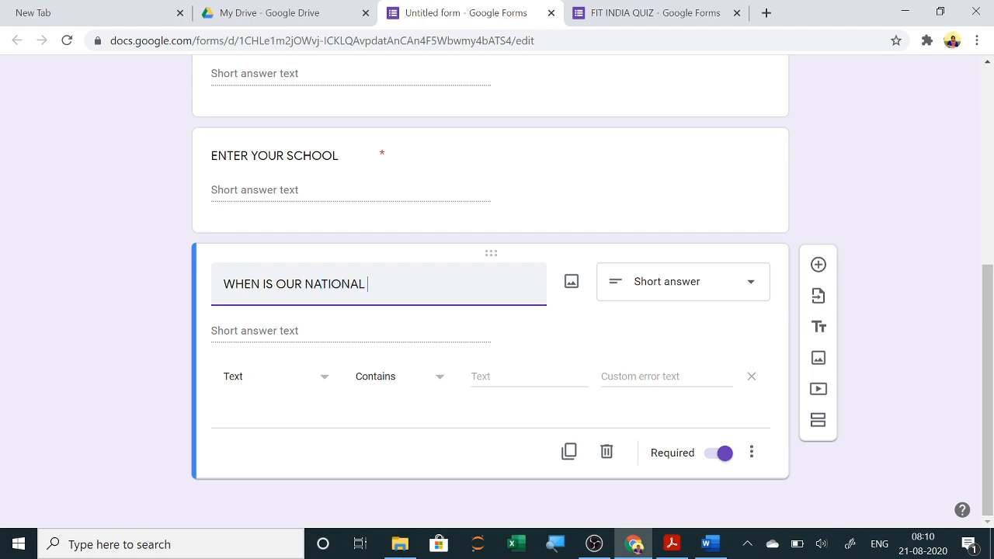
pyautogui.write('SPORTS DAY CE')
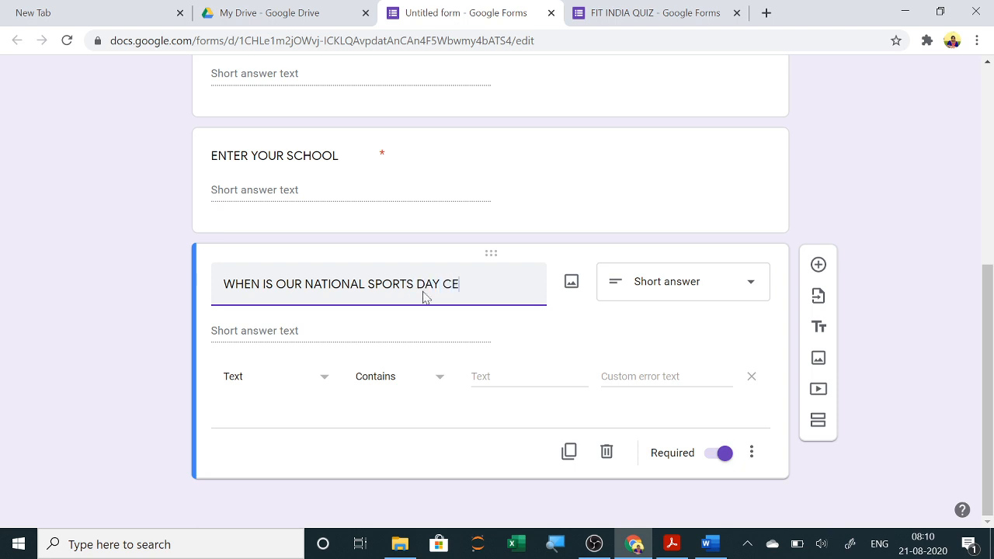
pyautogui.write('LEBRATED')
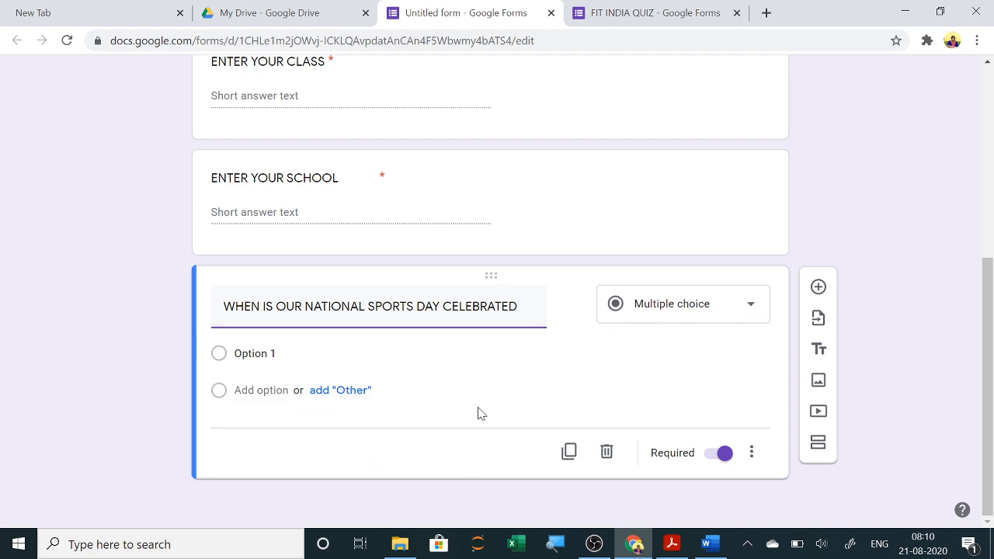
# Step: Turn on "Make this a quiz" in the form's settings
pyautogui.scroll(5, 717, 393)
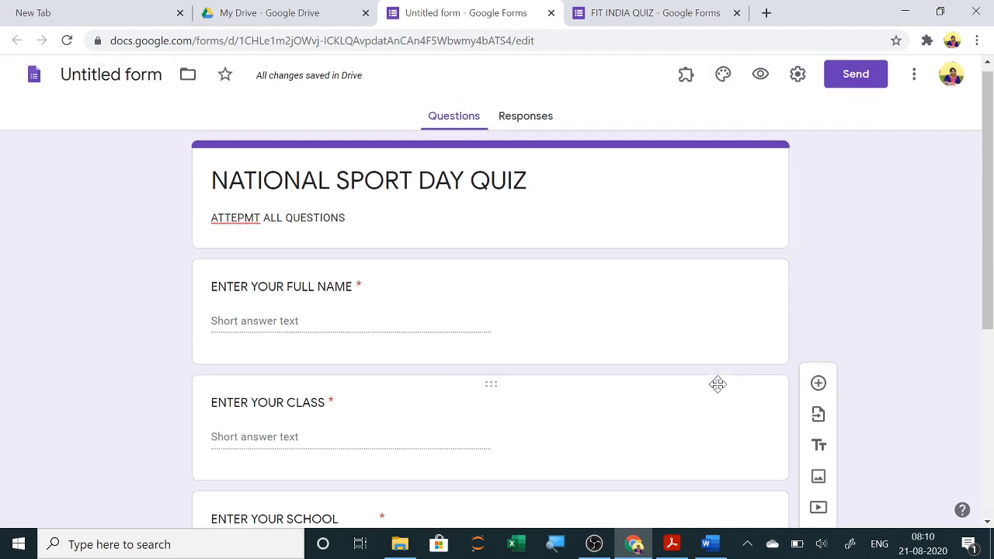
pyautogui.click(797, 82)
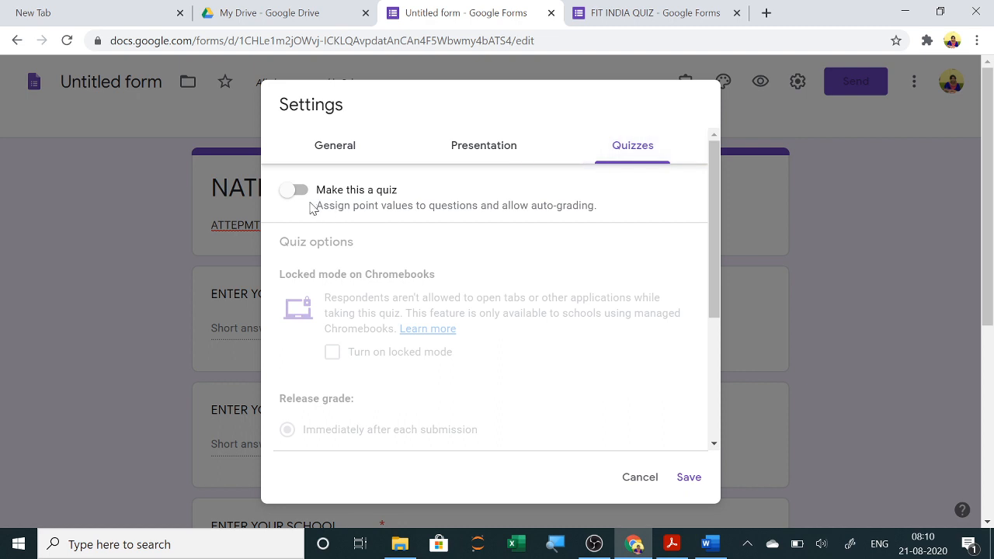
pyautogui.click(292, 191)
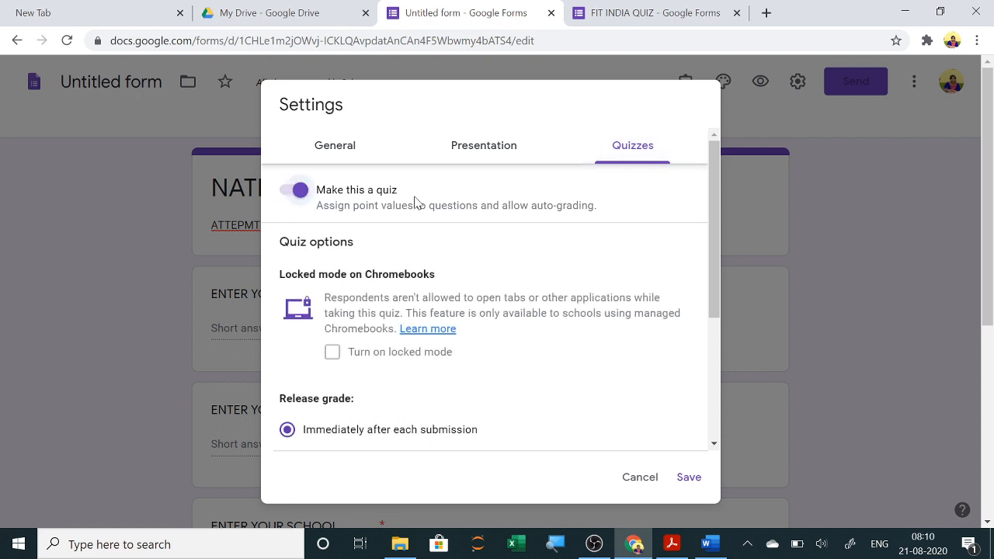
# Step: Limit the form to 1 response per respondent and enable shuffled question order in the settings
pyautogui.click(320, 146)
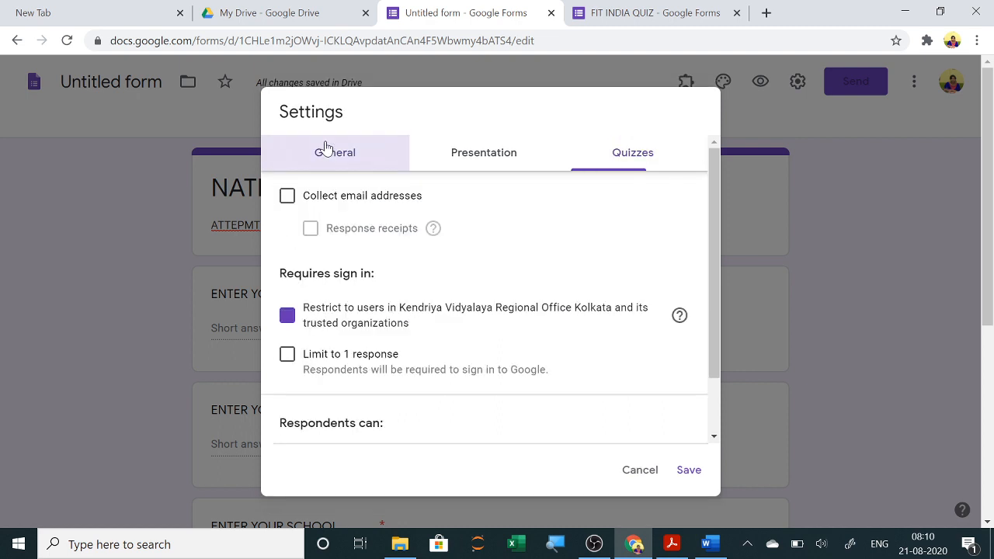
pyautogui.click(289, 357)
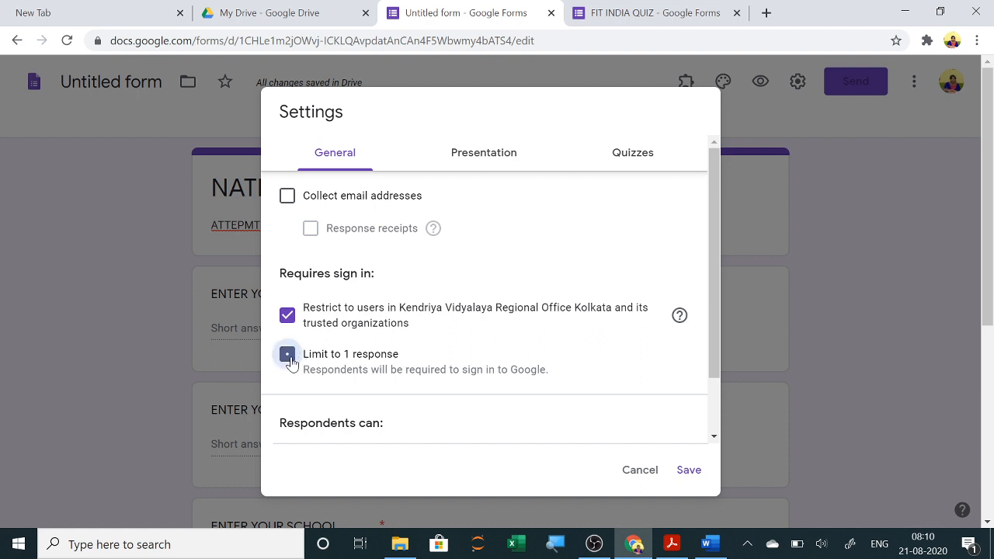
pyautogui.click(471, 164)
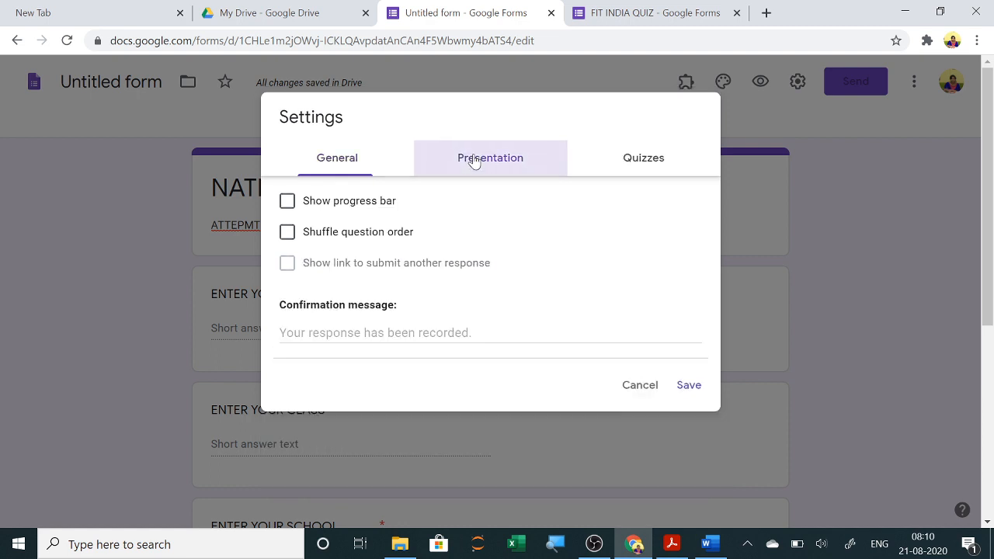
pyautogui.click(287, 232)
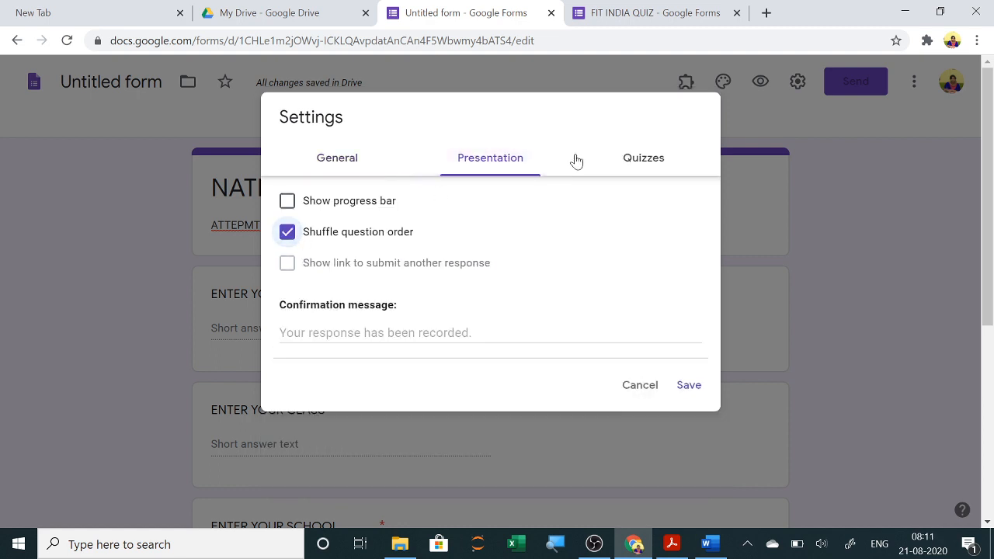
# Step: Hide missed questions, correct answers and point values from respondents in the quiz options and save the settings
pyautogui.click(625, 164)
pyautogui.scroll(-3, 348, 259)
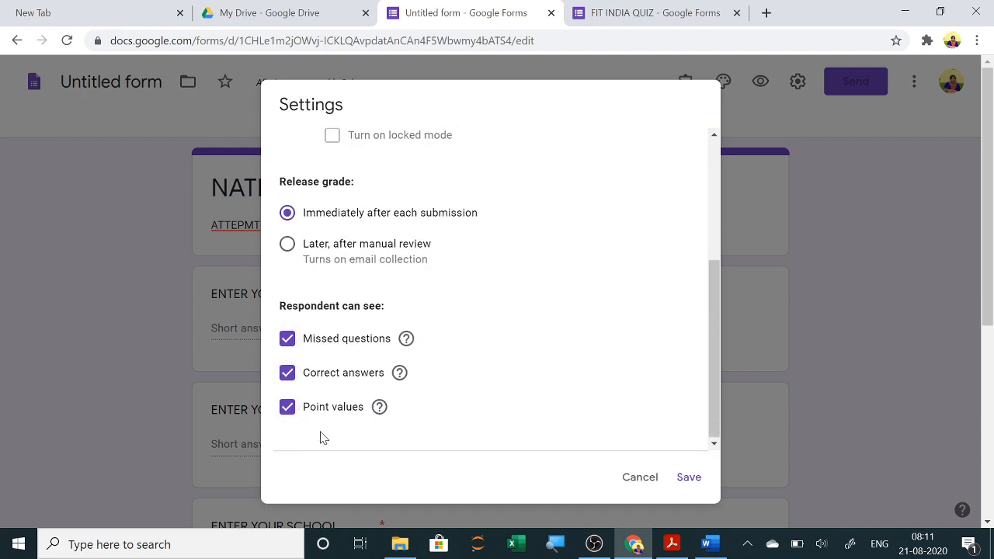
pyautogui.click(287, 342)
pyautogui.click(288, 375)
pyautogui.click(286, 411)
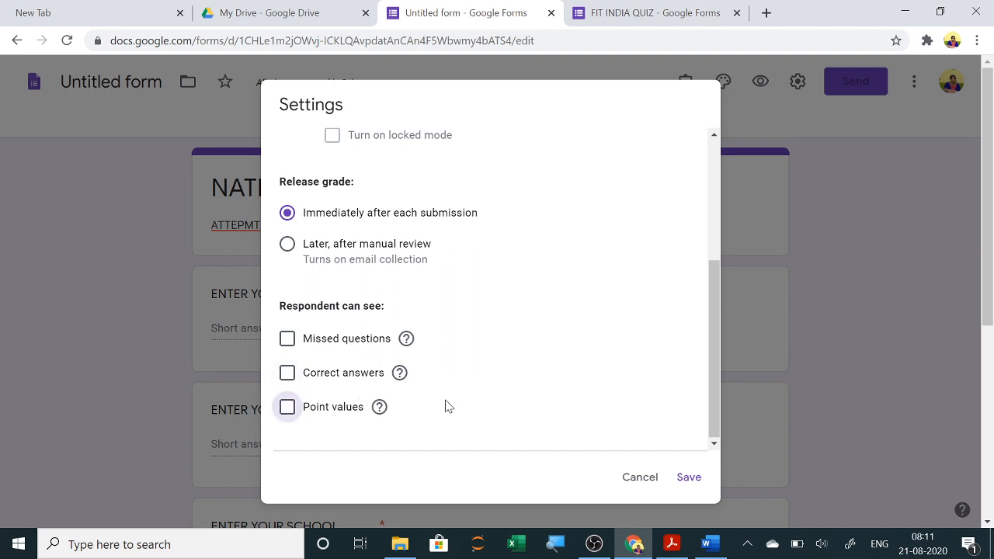
pyautogui.click(691, 487)
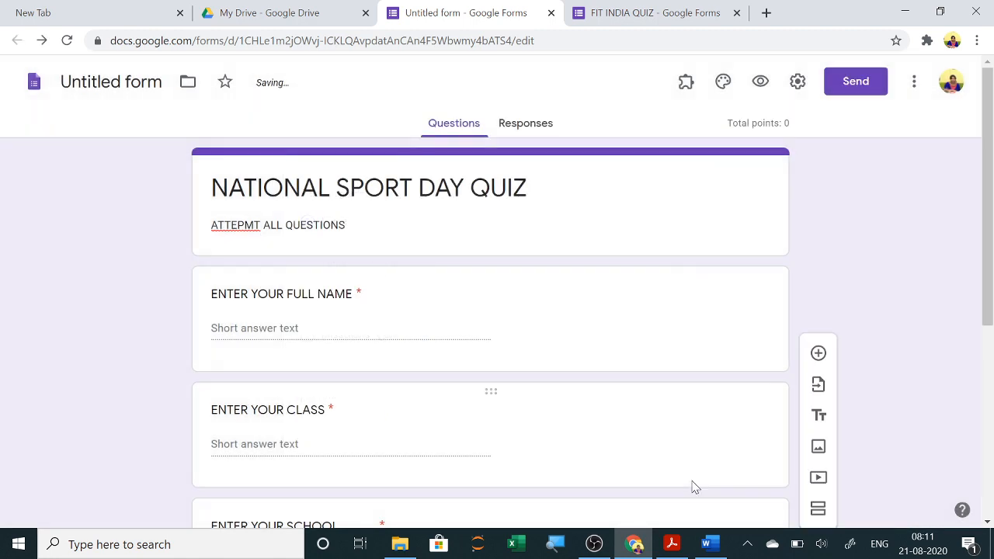
# Step: In the National Sports Day question's answer key, assign 1 point and mark Option 1 as the correct answer
pyautogui.scroll(-5, 567, 386)
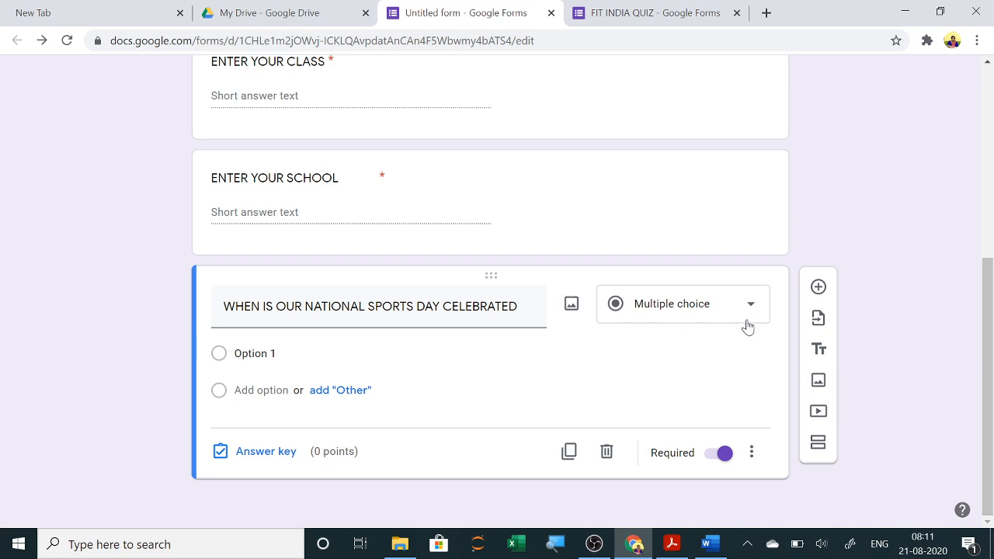
pyautogui.click(262, 457)
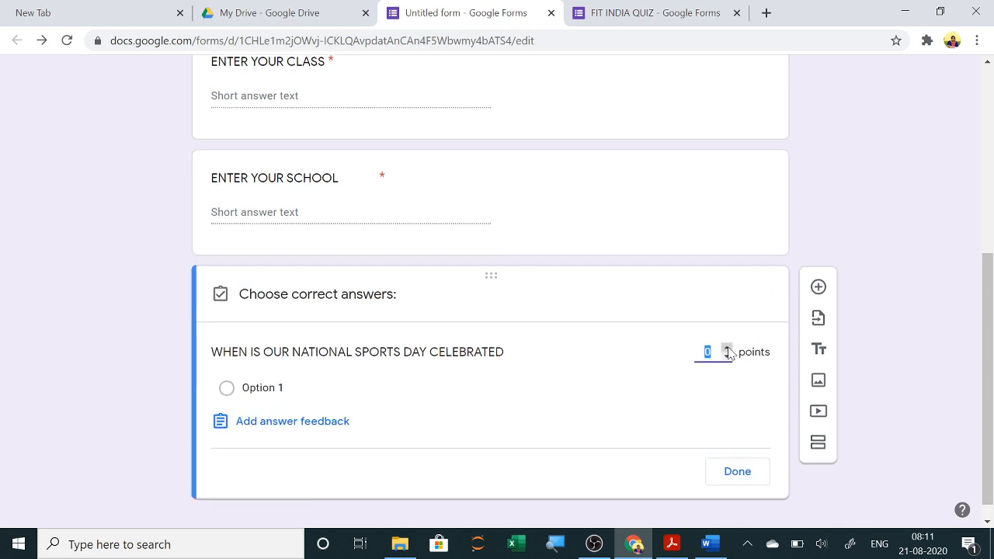
pyautogui.click(726, 348)
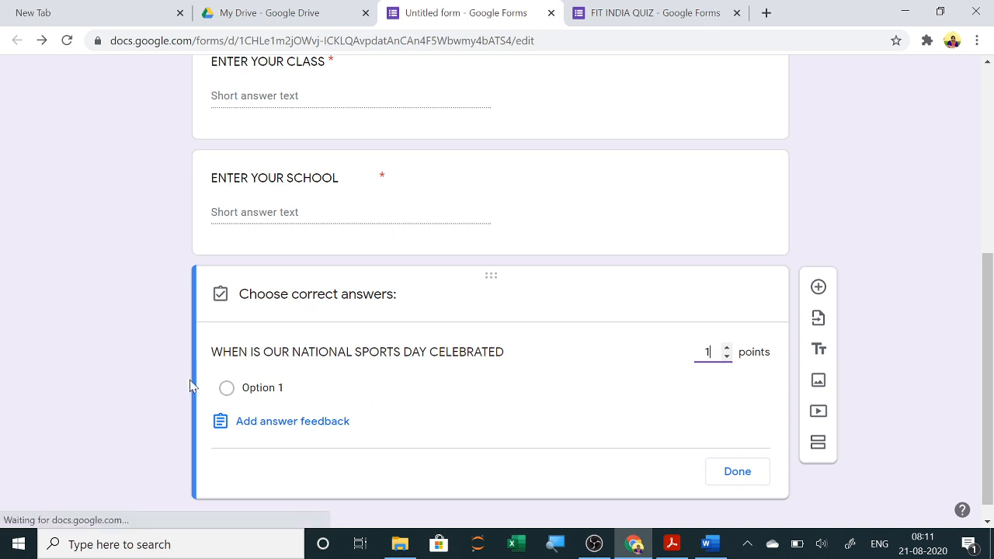
pyautogui.click(268, 395)
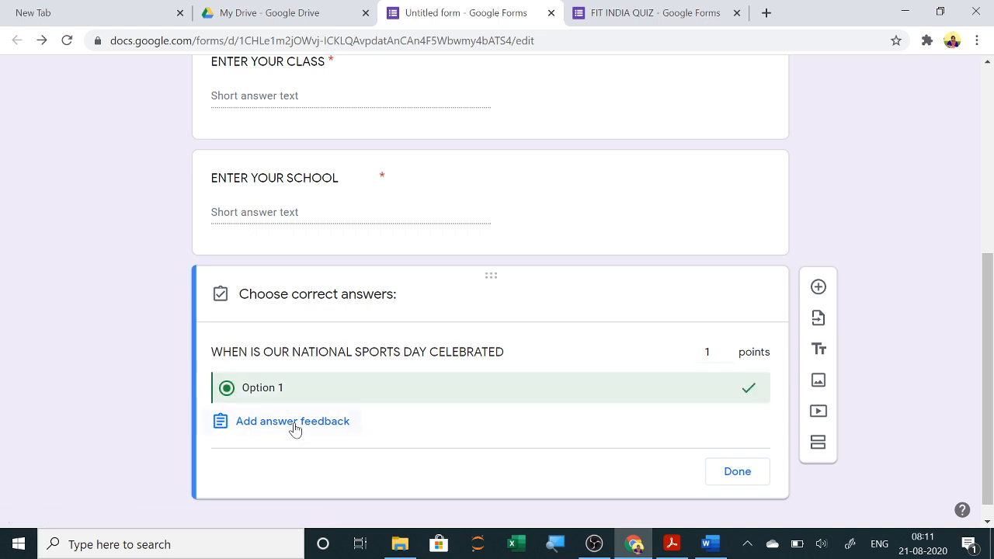
# Step: Enter 29.08.2020 and 28.8.2020 as answer options of the National Sports Day question and duplicate the question
pyautogui.click(726, 480)
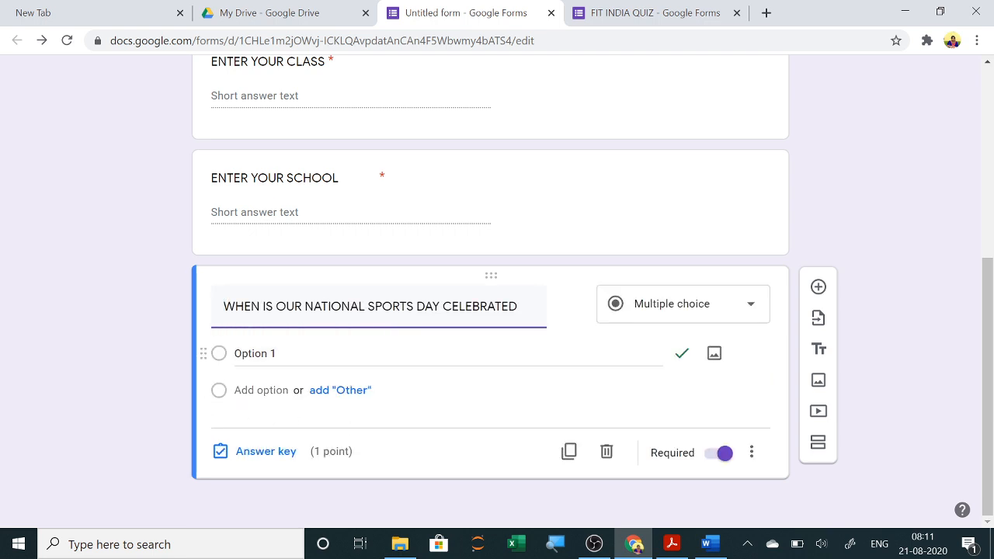
pyautogui.click(384, 357)
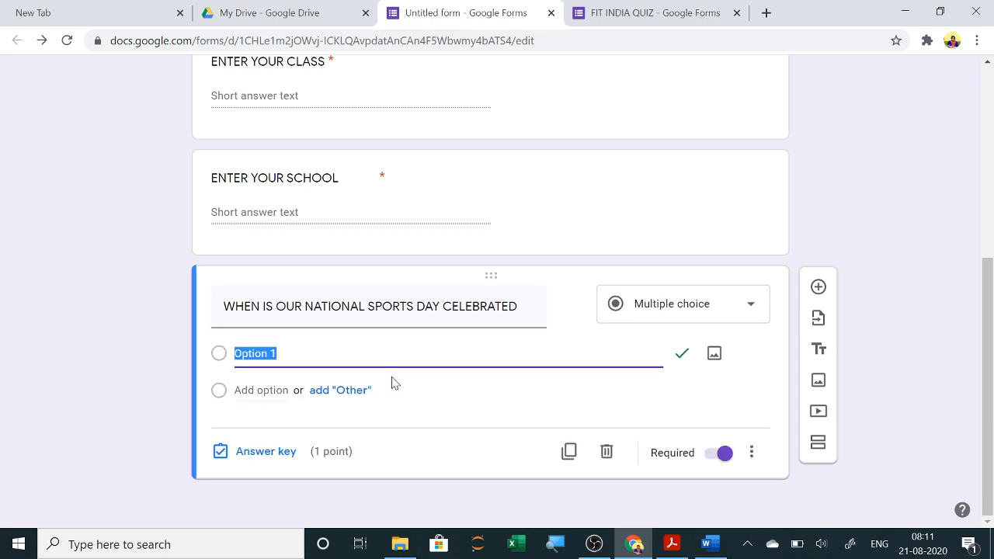
pyautogui.write('29.08.2020')
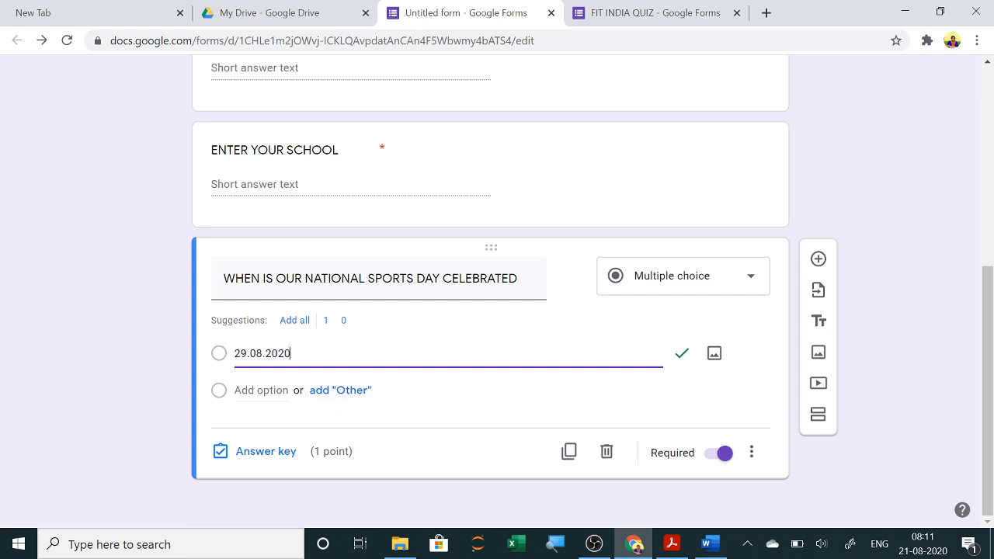
pyautogui.click(274, 391)
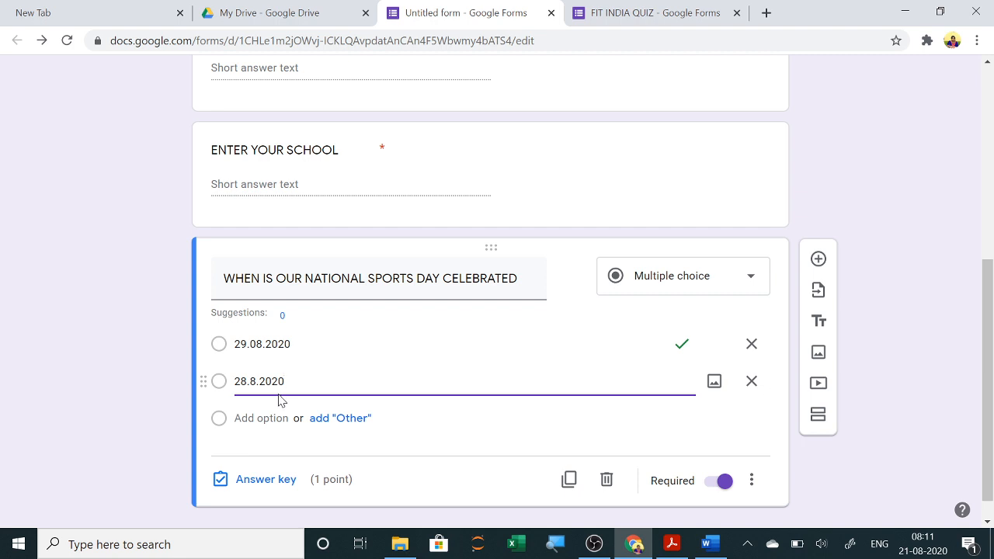
pyautogui.click(569, 479)
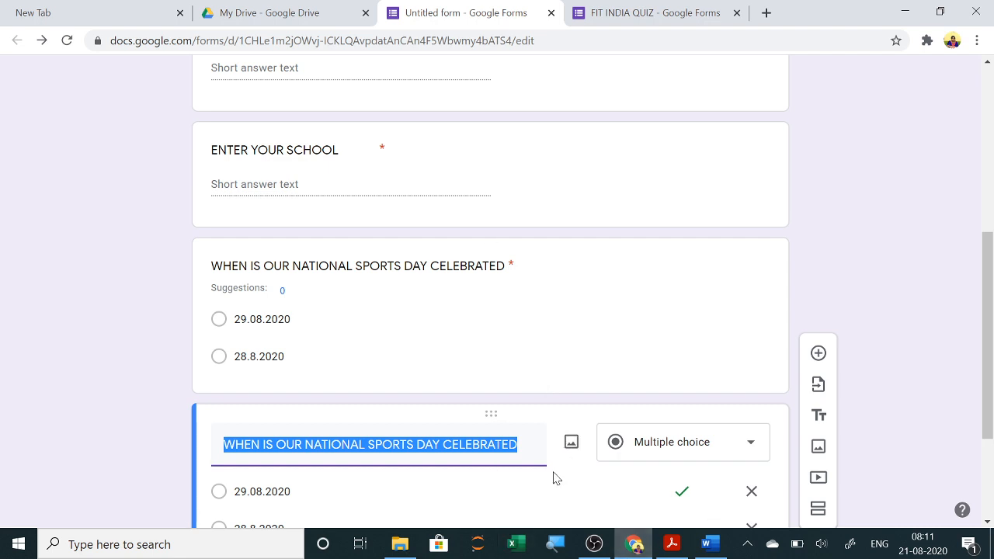
# Step: Check the sports quiz and certificate requirements in the National Sports Day letter in Word and return to the form in Chrome
pyautogui.scroll(1, 546, 487)
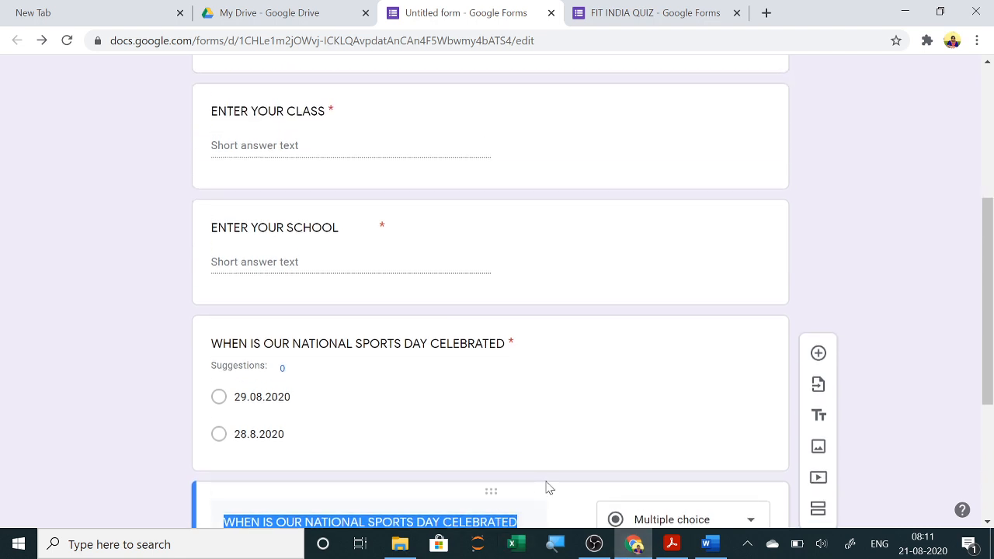
pyautogui.scroll(1, 545, 488)
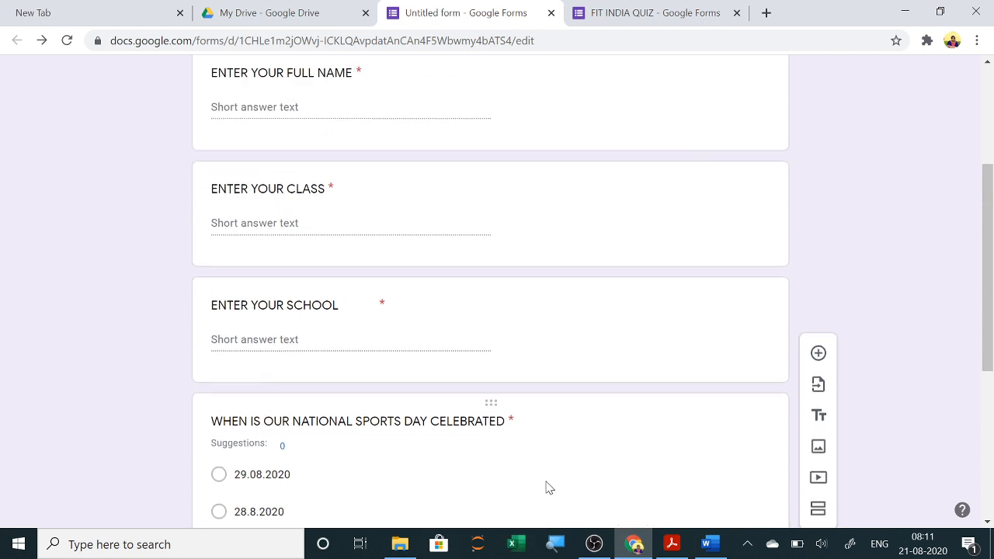
pyautogui.click(708, 543)
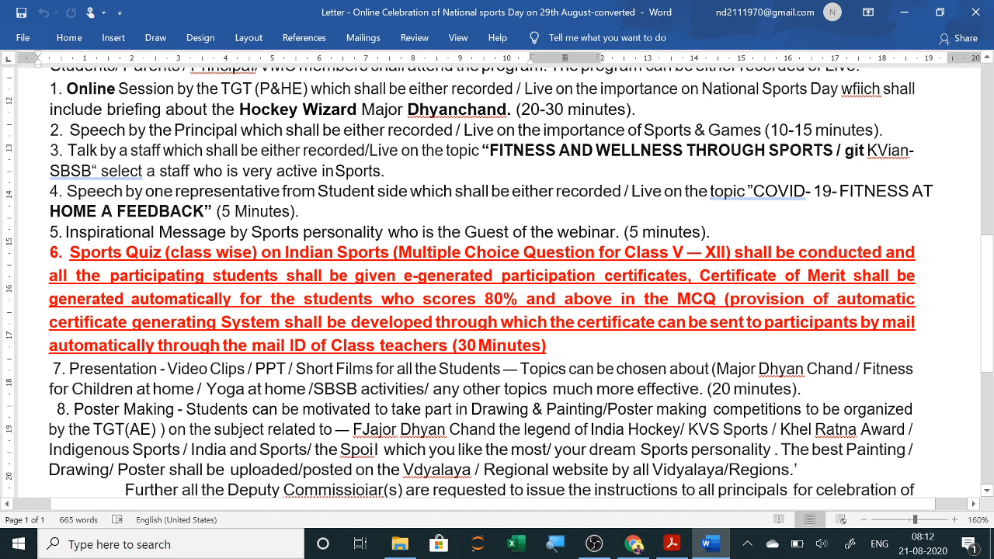
pyautogui.click(633, 544)
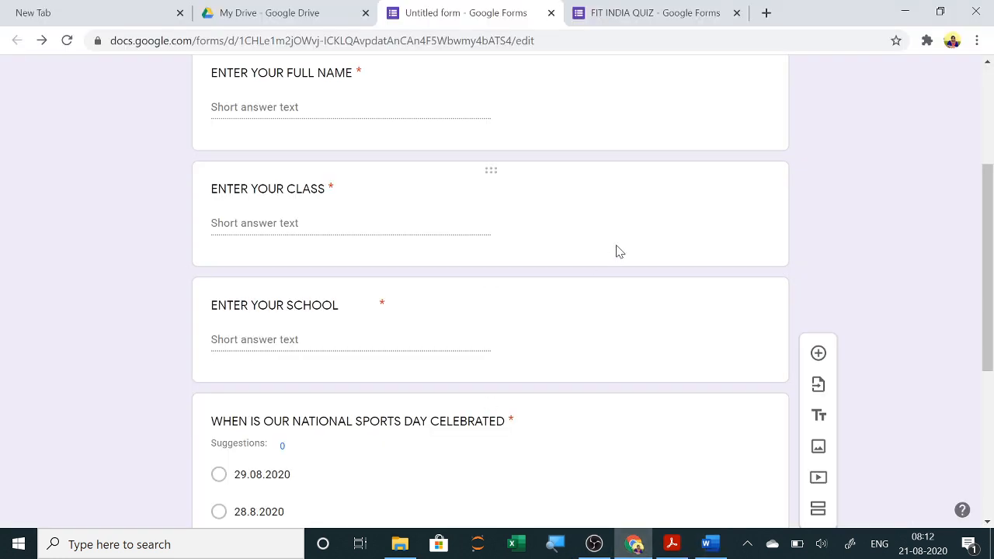
# Step: Enable the Certify'em add-on in this quiz and bring up its certification settings
pyautogui.scroll(3, 621, 248)
pyautogui.click(685, 83)
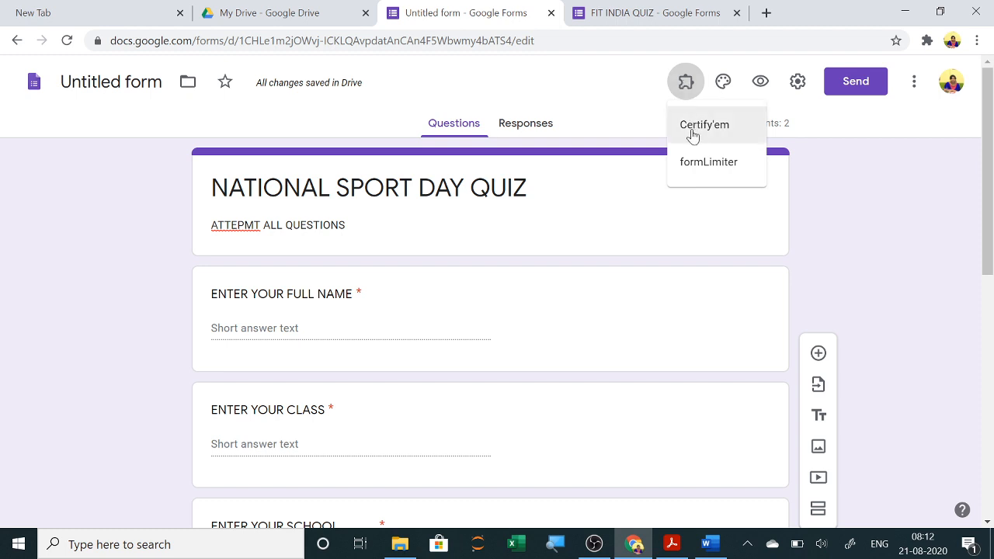
pyautogui.click(692, 136)
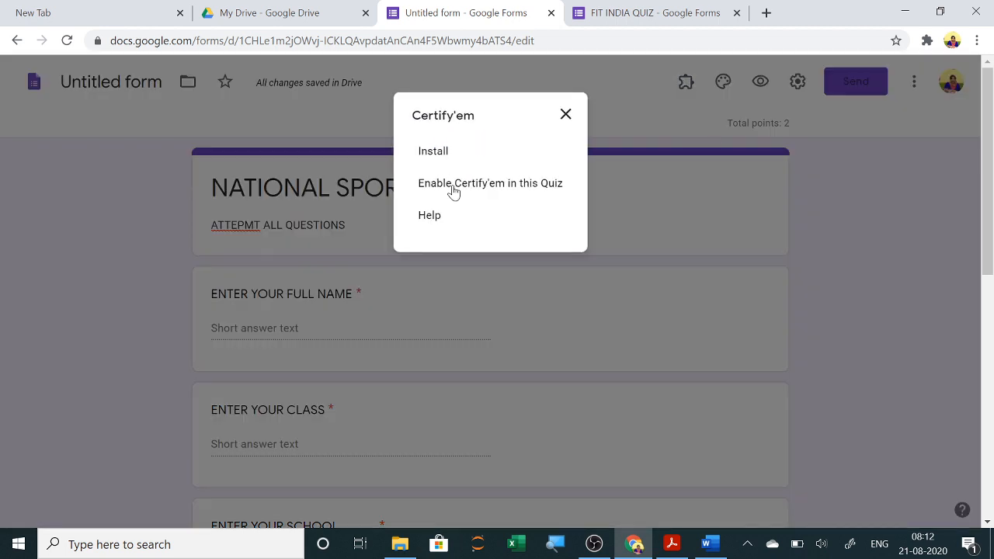
pyautogui.click(454, 191)
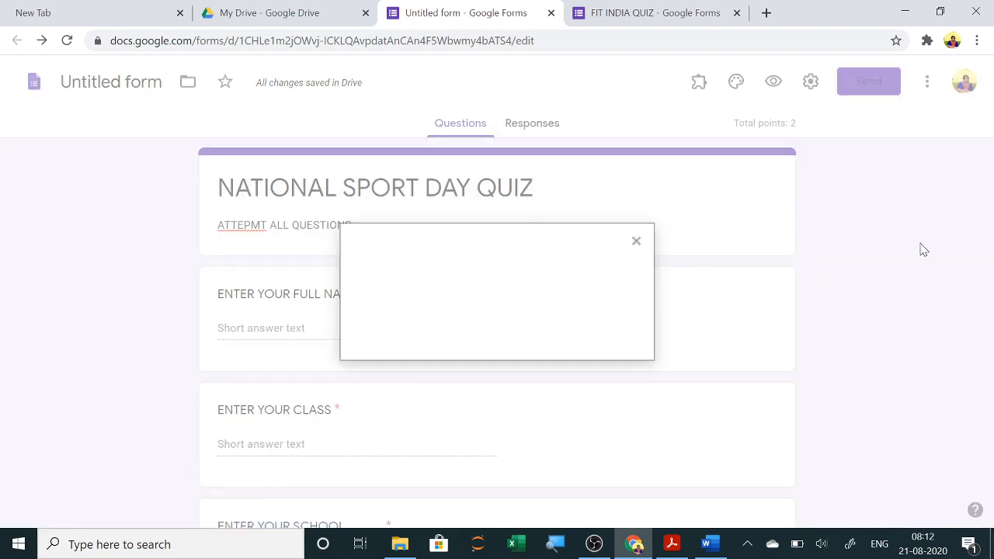
pyautogui.click(402, 320)
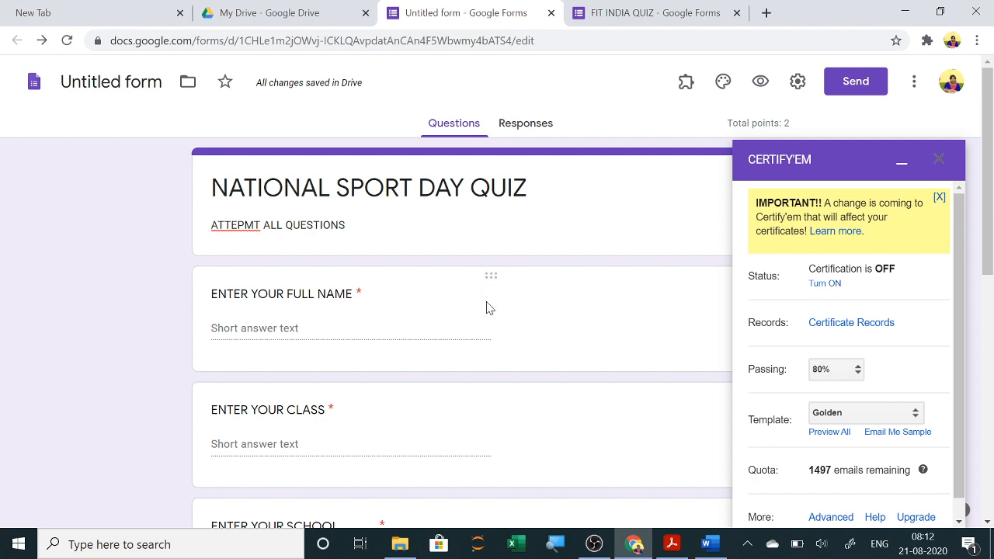
# Step: Switch to Adobe Acrobat Reader and examine the sample certificate from the National Sports Day quiz
pyautogui.click(671, 543)
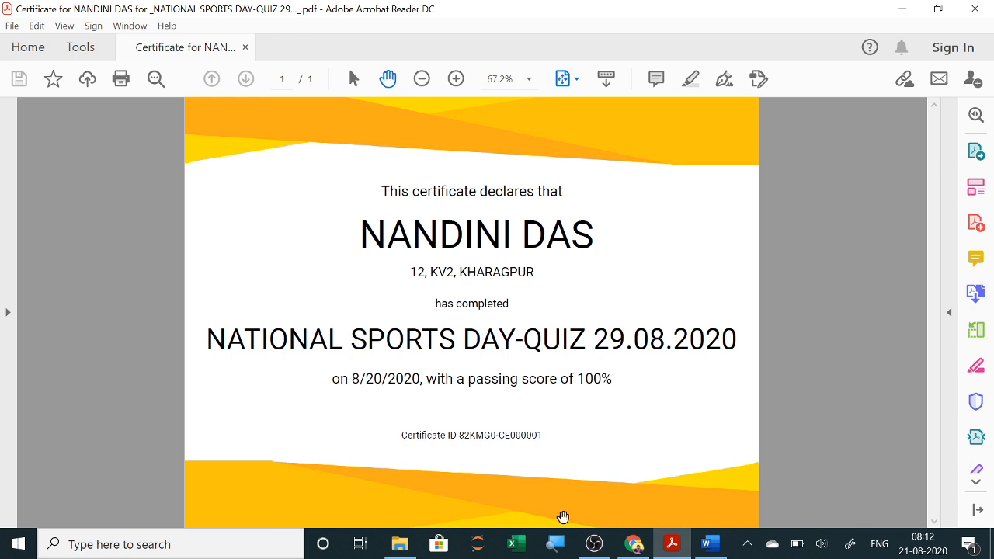
pyautogui.moveTo(664, 553)
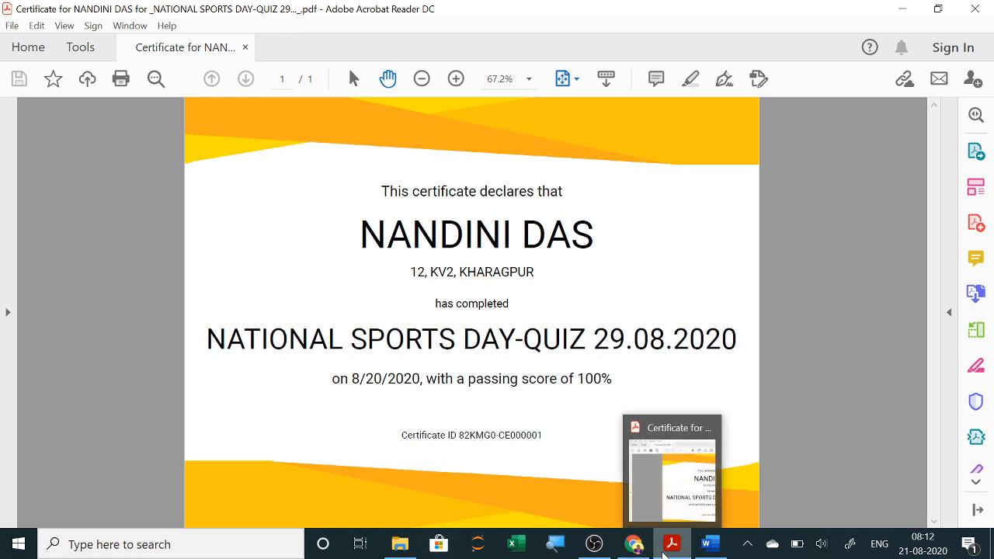